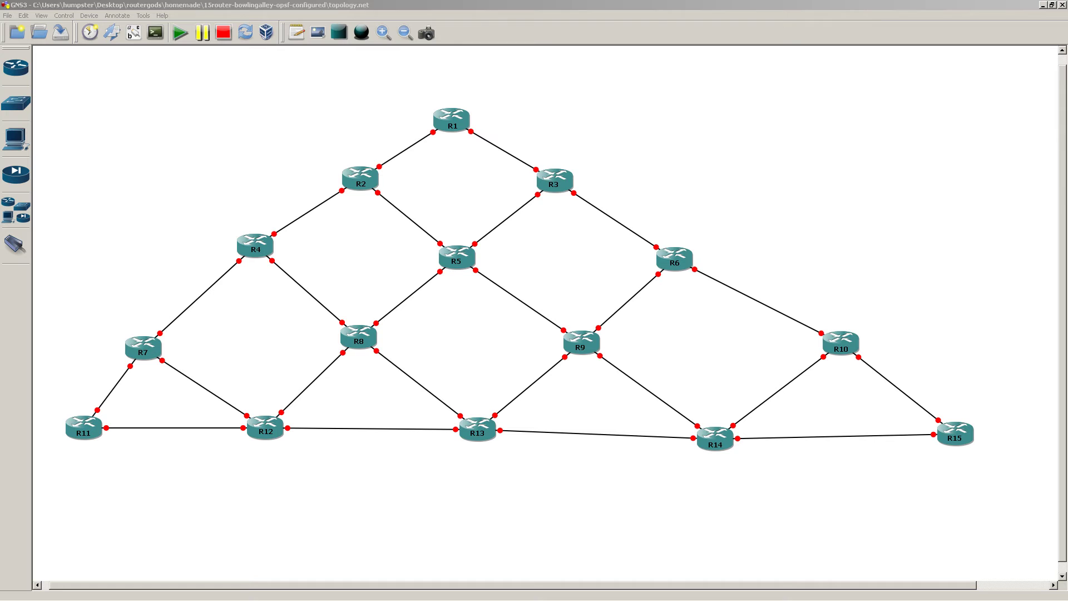
Look up the idlepc value 0x6148b534 in topology.net, then return to the GNS3 topology.
{"action": "key", "text": "alt+Tab"}
{"action": "key", "text": "alt+Tab"}
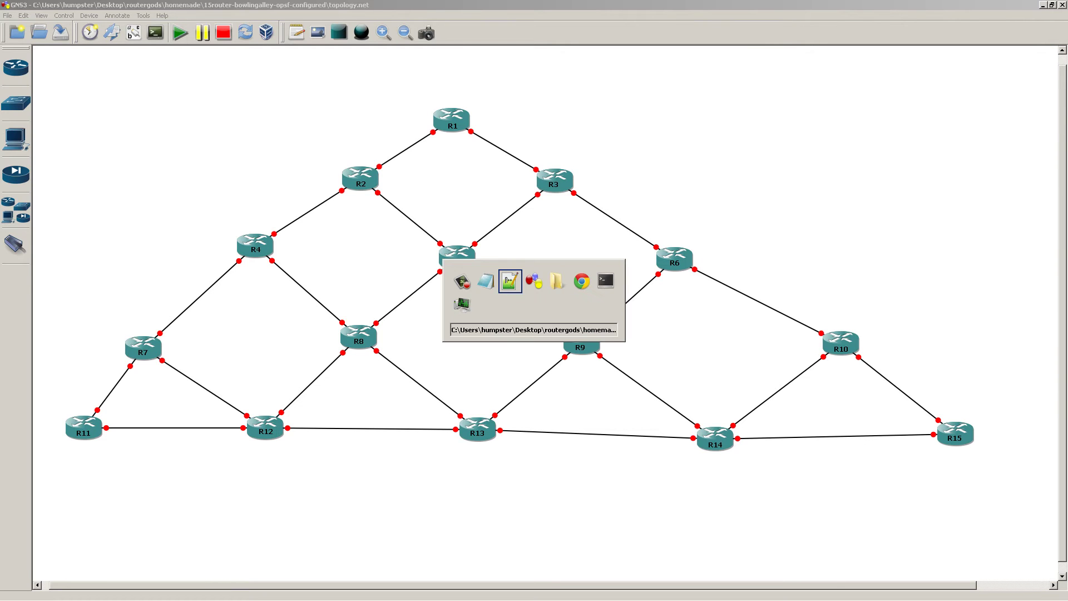
{"action": "key", "text": "alt+Tab"}
{"action": "key", "text": "alt+Tab"}
{"action": "key", "text": "alt+Tab"}
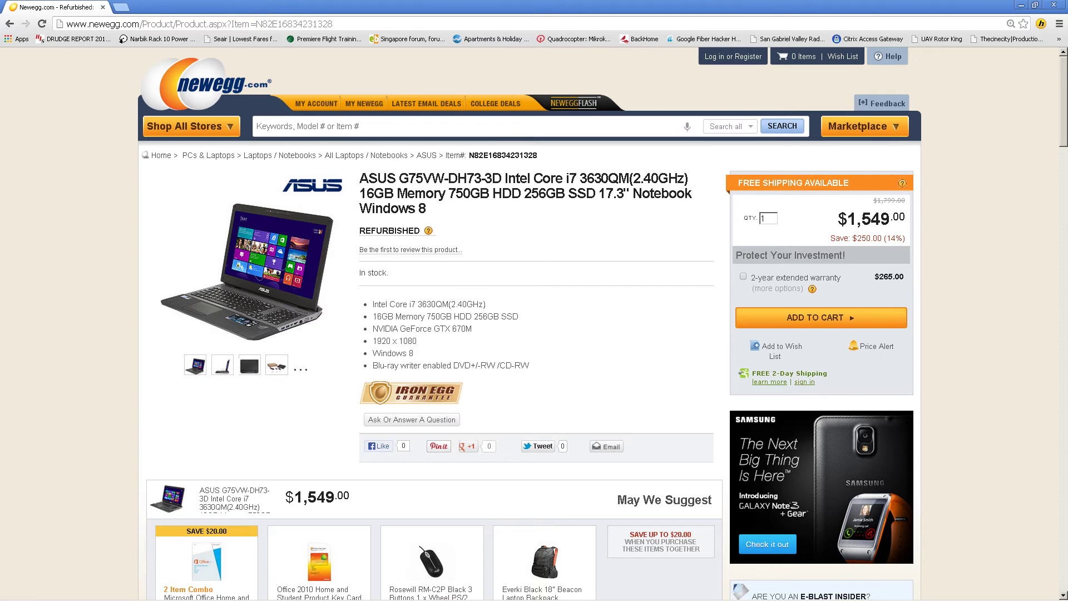
{"action": "key", "text": "alt+Tab"}
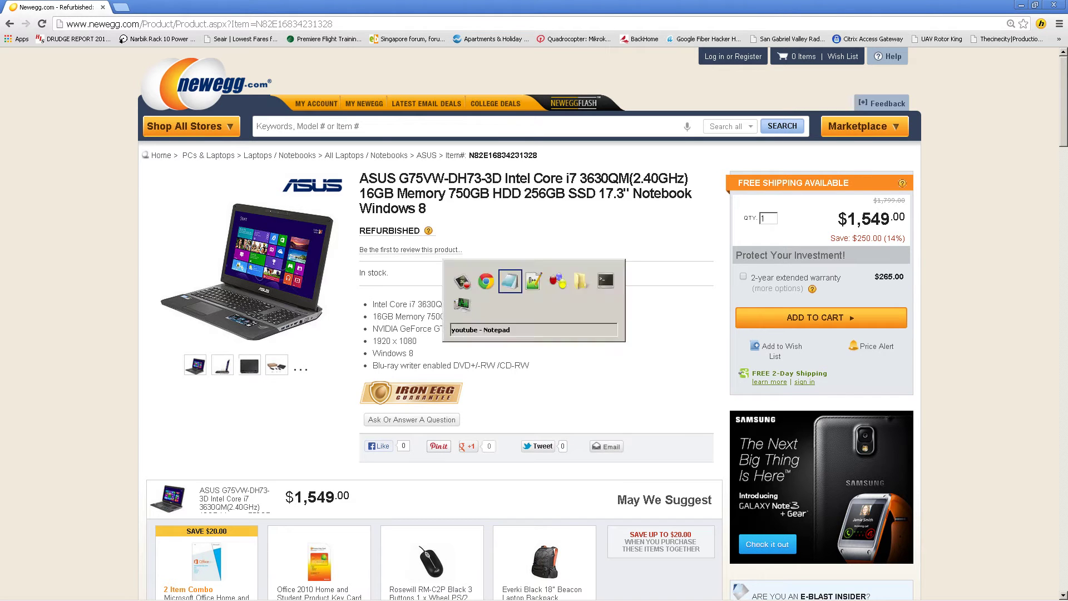
{"action": "key", "text": "alt+Tab"}
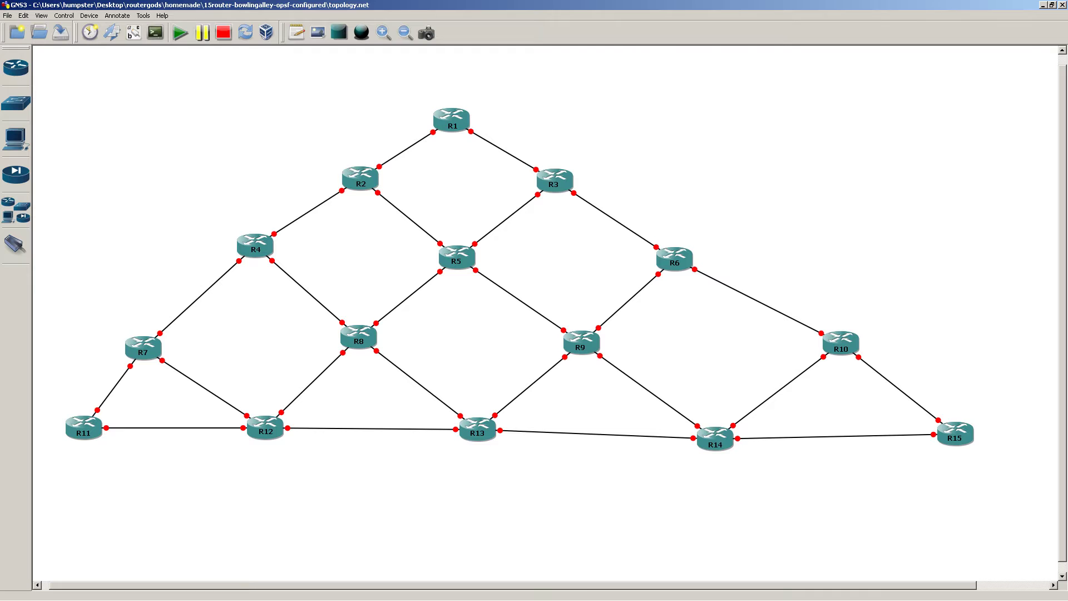
{"action": "key", "text": "alt+Tab"}
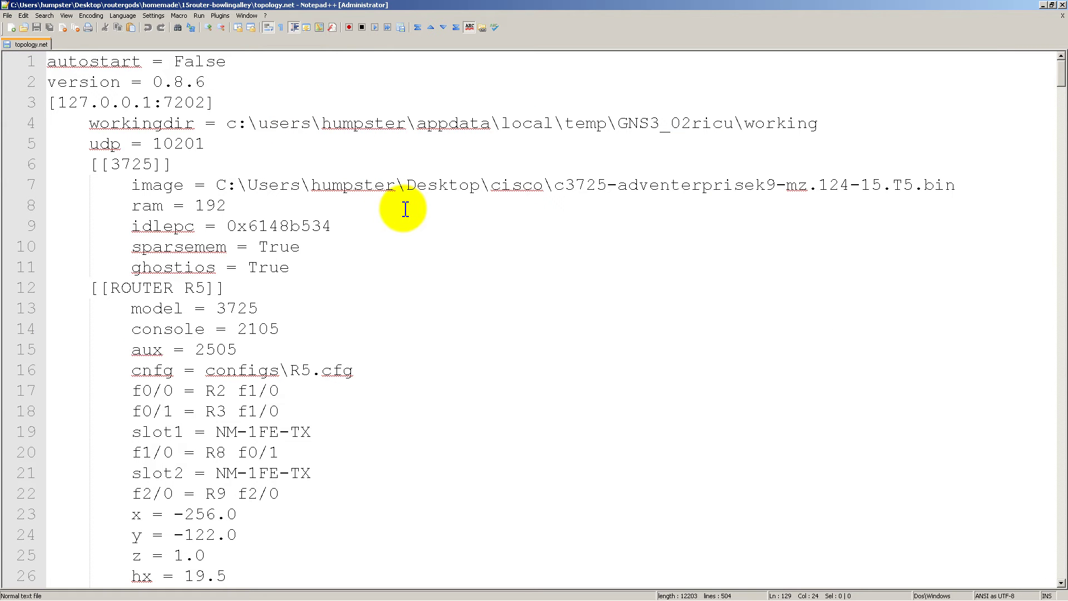
{"action": "left_click_drag", "start_coordinate": [228, 226], "coordinate": [338, 227]}
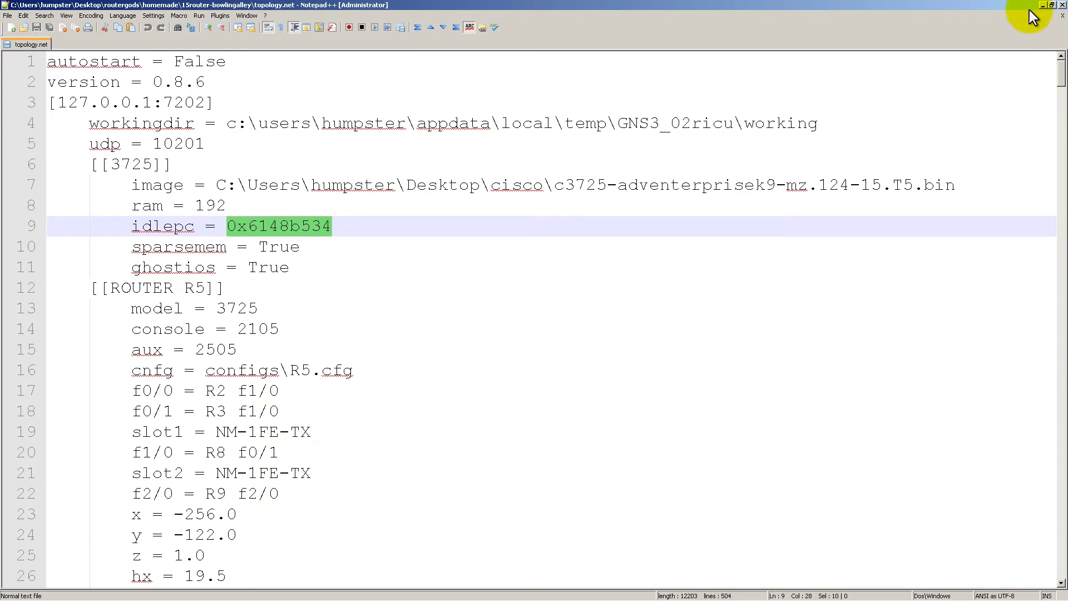
{"action": "left_click", "coordinate": [1042, 5]}
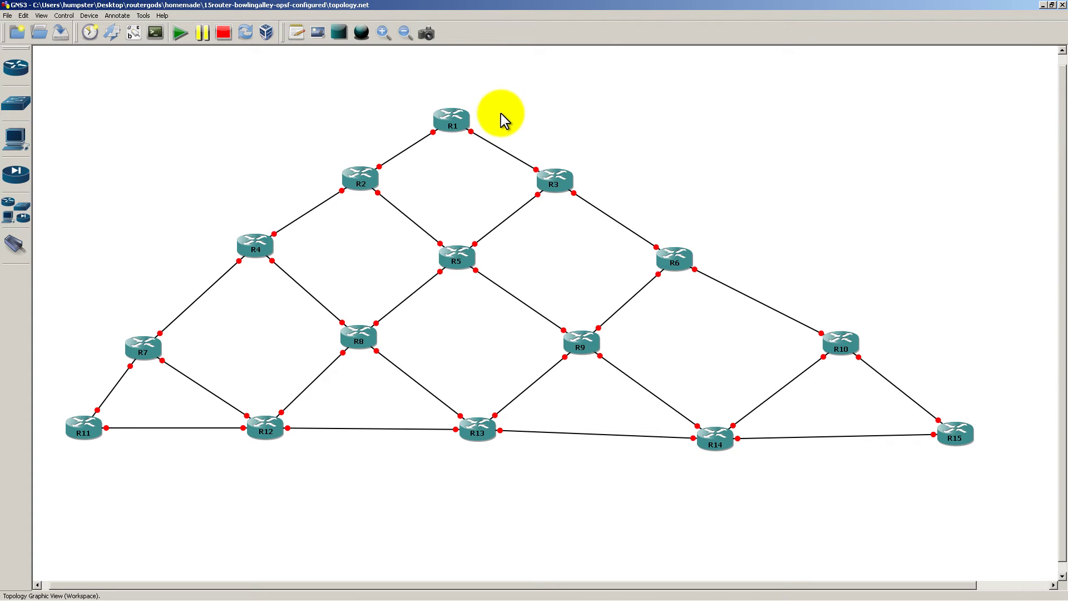
Start routers R1, R2, R3 and R4 from their context menus.
{"action": "right_click", "coordinate": [469, 121]}
{"action": "left_click", "coordinate": [545, 213]}
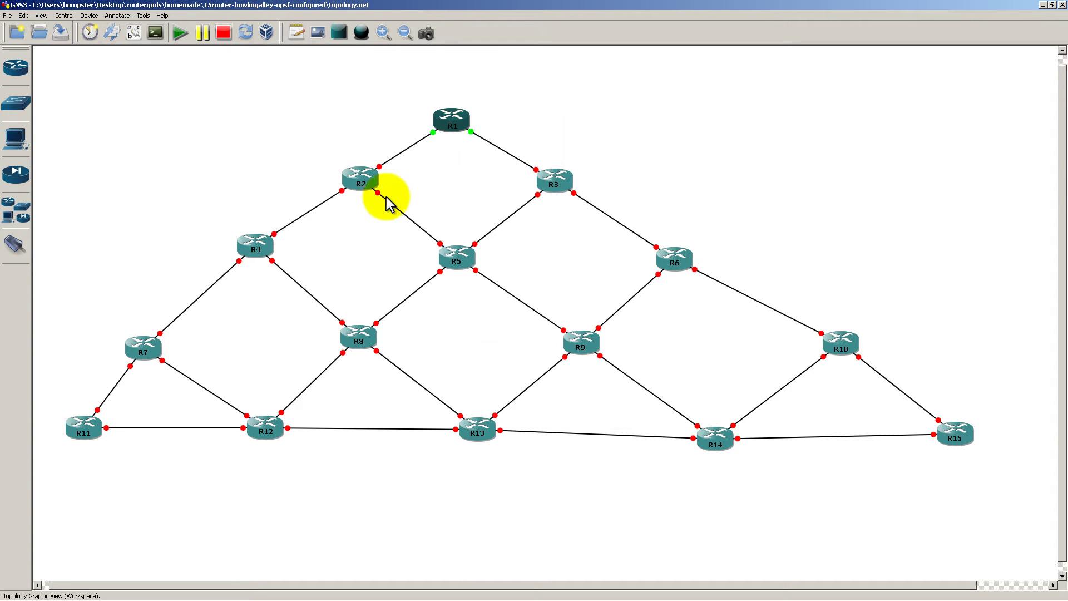
{"action": "right_click", "coordinate": [371, 175]}
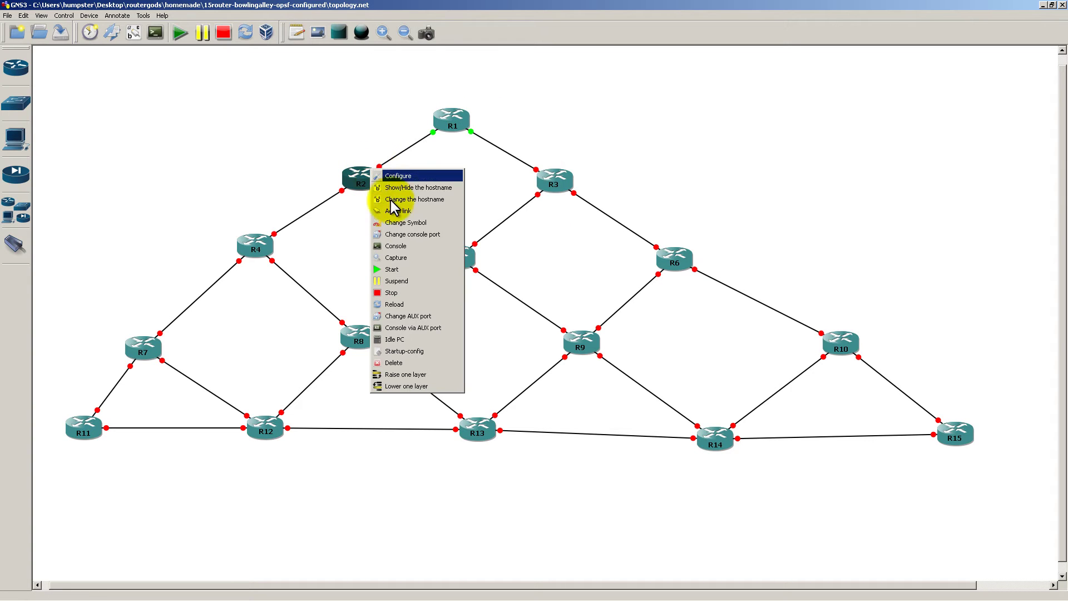
{"action": "left_click", "coordinate": [414, 268]}
{"action": "right_click", "coordinate": [564, 183]}
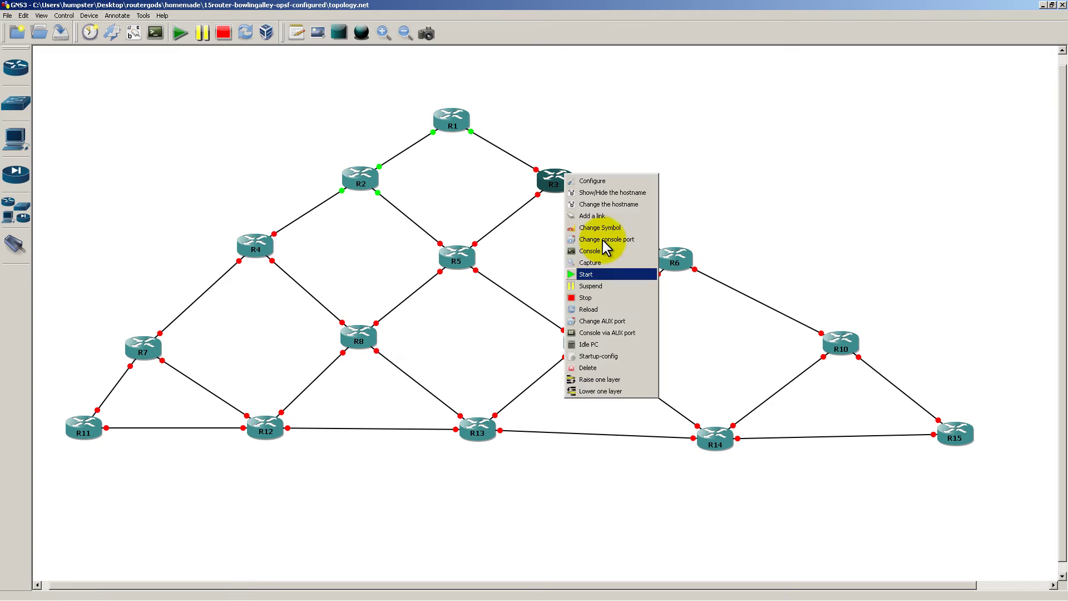
{"action": "left_click", "coordinate": [600, 272]}
{"action": "right_click", "coordinate": [265, 237]}
{"action": "left_click", "coordinate": [287, 336]}
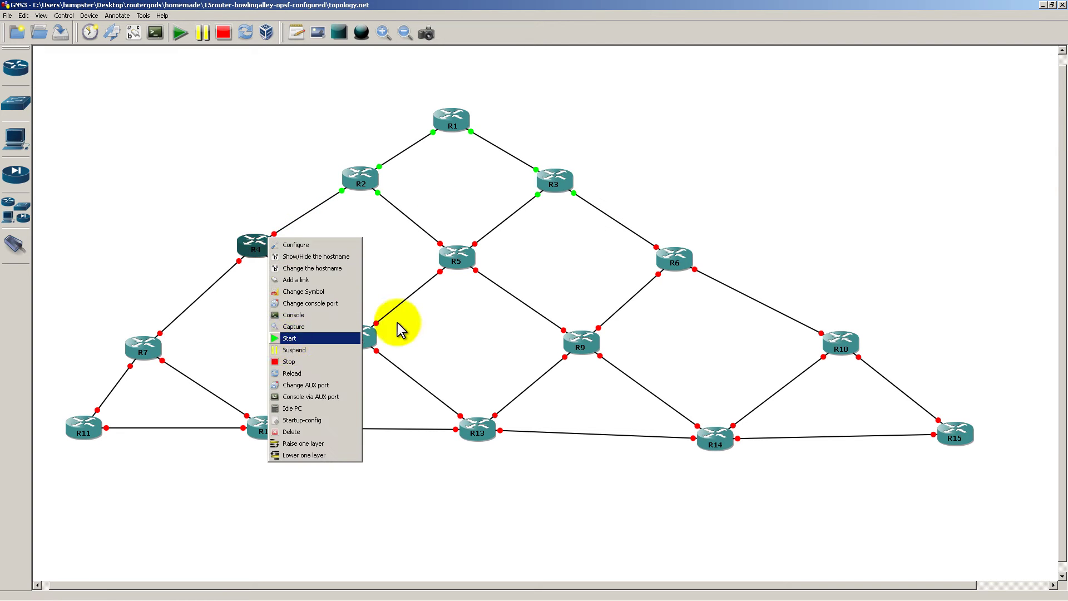
Start routers R5, R6, R7 and R8 from their context menus.
{"action": "right_click", "coordinate": [467, 256]}
{"action": "left_click", "coordinate": [515, 362]}
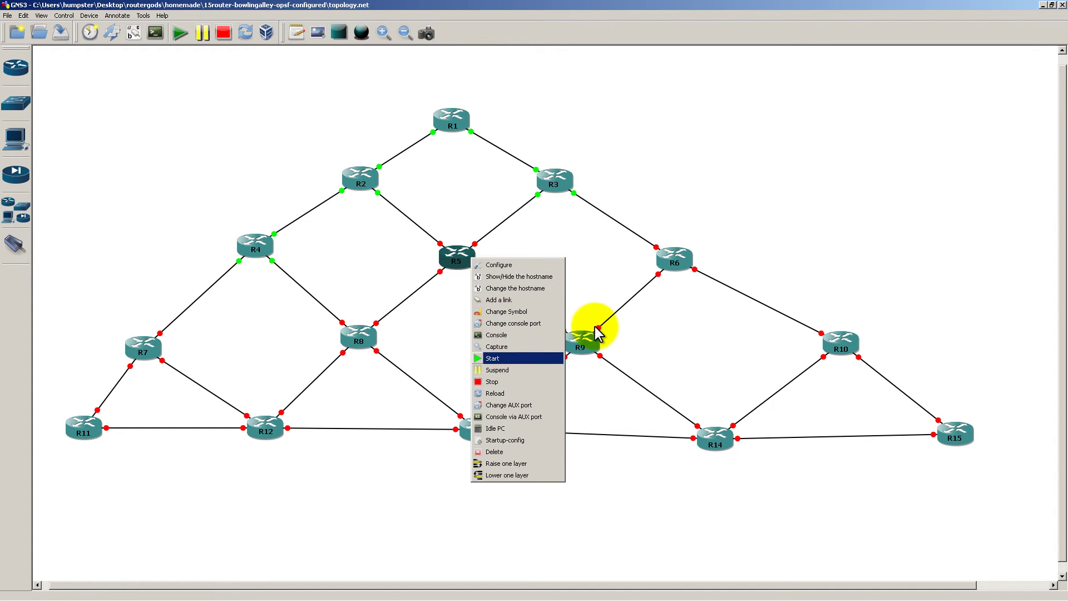
{"action": "right_click", "coordinate": [685, 258]}
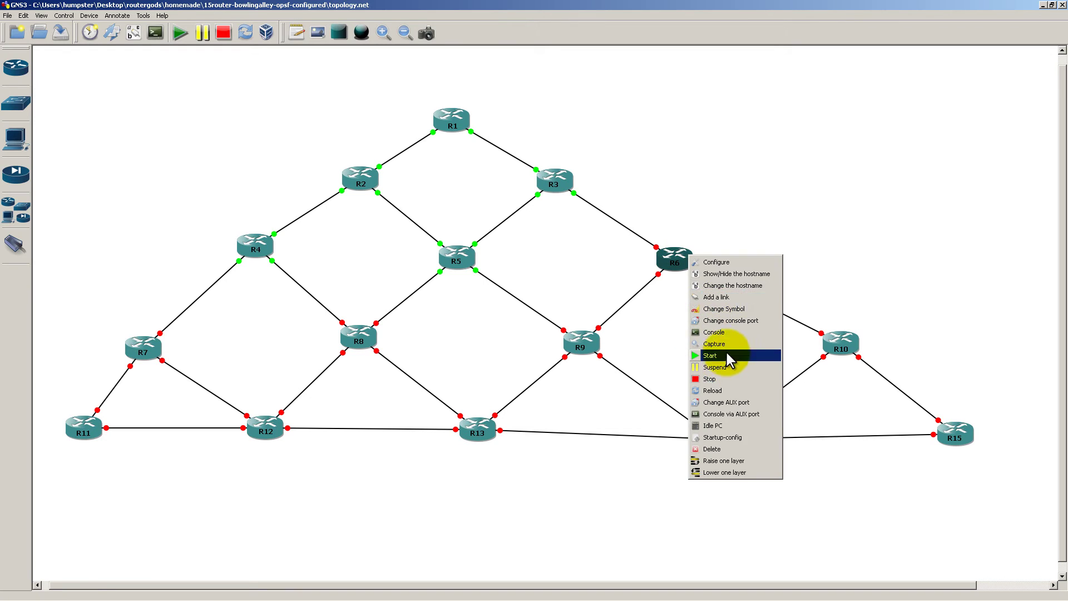
{"action": "left_click", "coordinate": [726, 353]}
{"action": "right_click", "coordinate": [155, 342]}
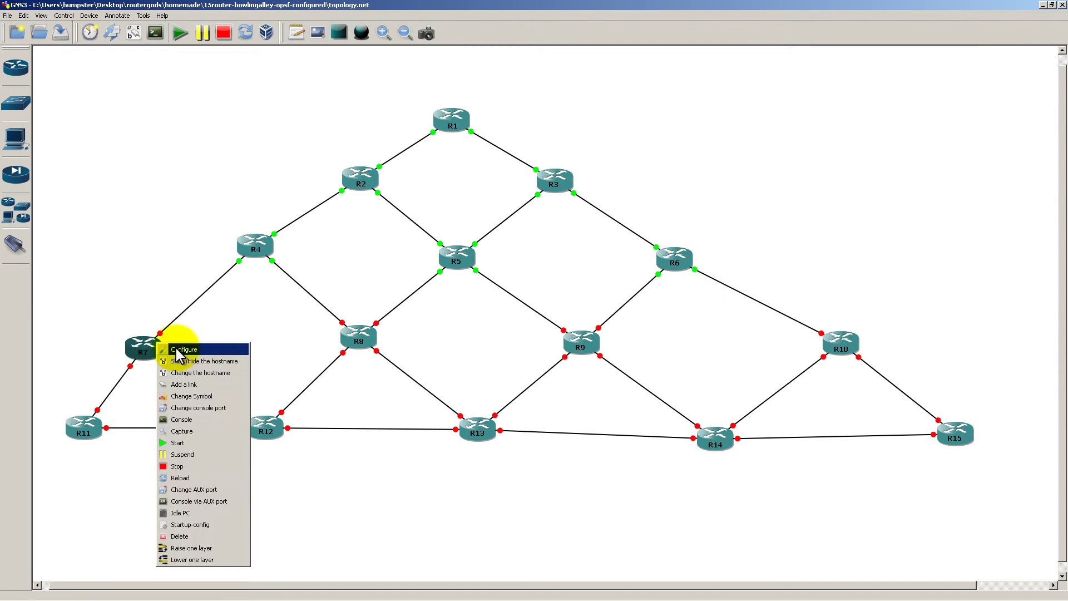
{"action": "left_click", "coordinate": [203, 444]}
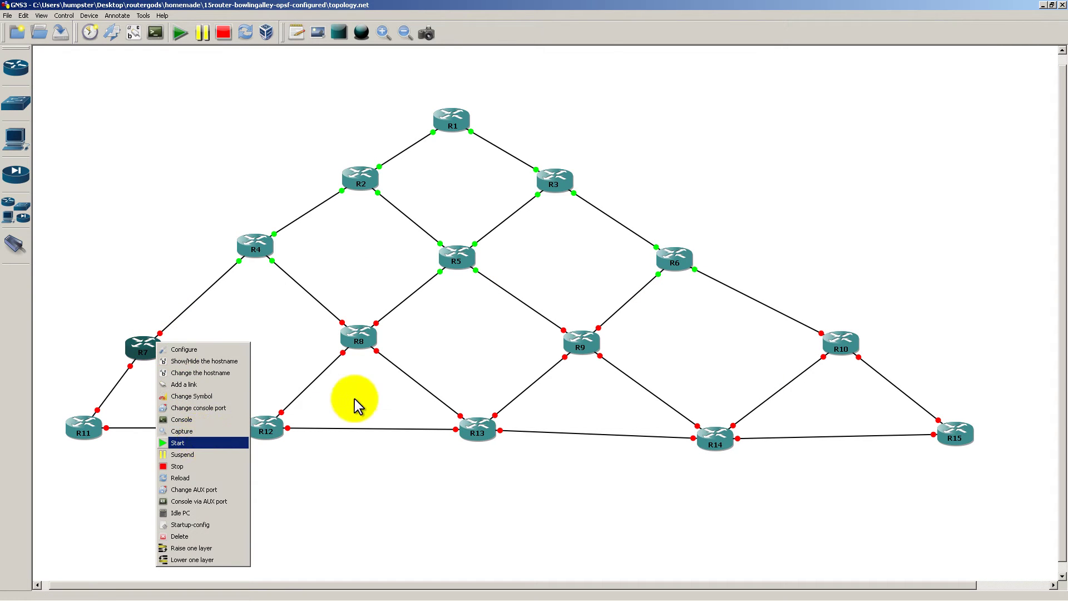
{"action": "right_click", "coordinate": [374, 334]}
{"action": "left_click", "coordinate": [411, 431]}
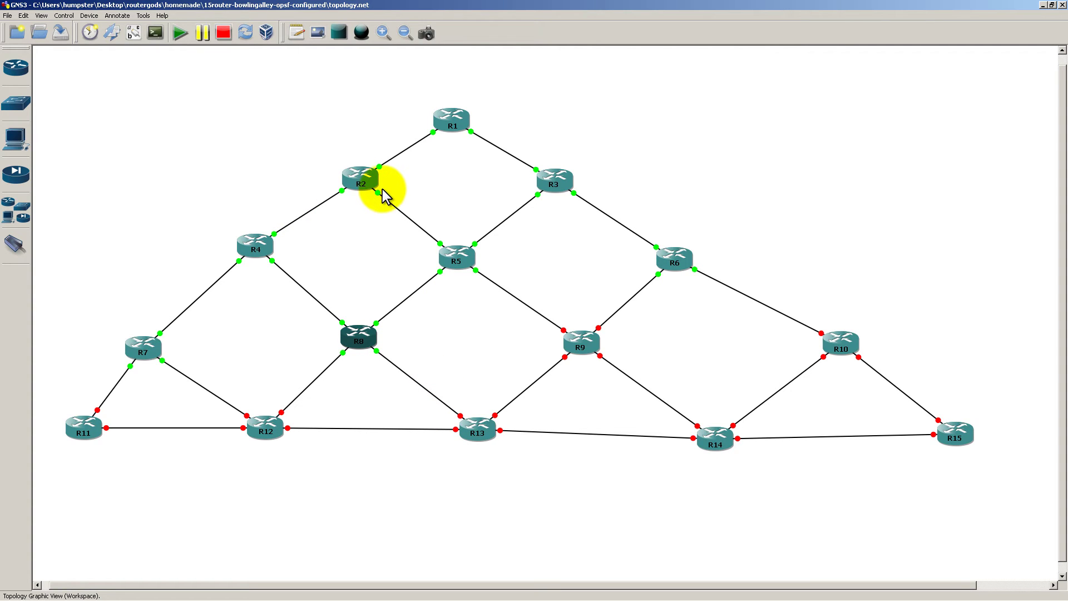
In SuperPuTTY, show the Sessions panel and expand the SpeedTest folder.
{"action": "key", "text": "alt+Tab"}
{"action": "key", "text": "Tab"}
{"action": "key", "text": "Tab"}
{"action": "key", "text": "Tab"}
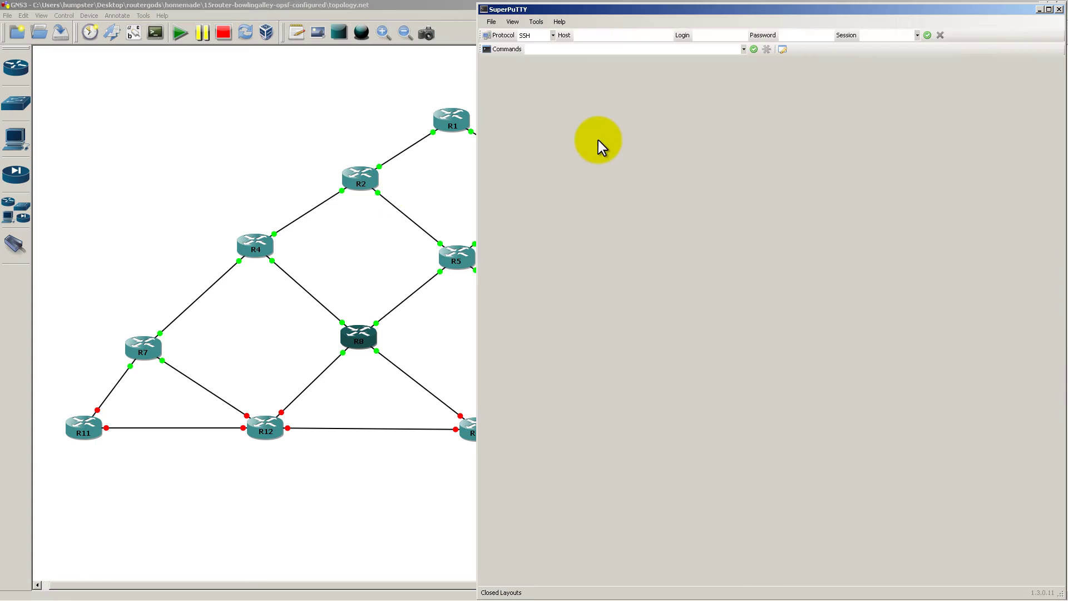
{"action": "left_click", "coordinate": [512, 22]}
{"action": "left_click", "coordinate": [514, 35]}
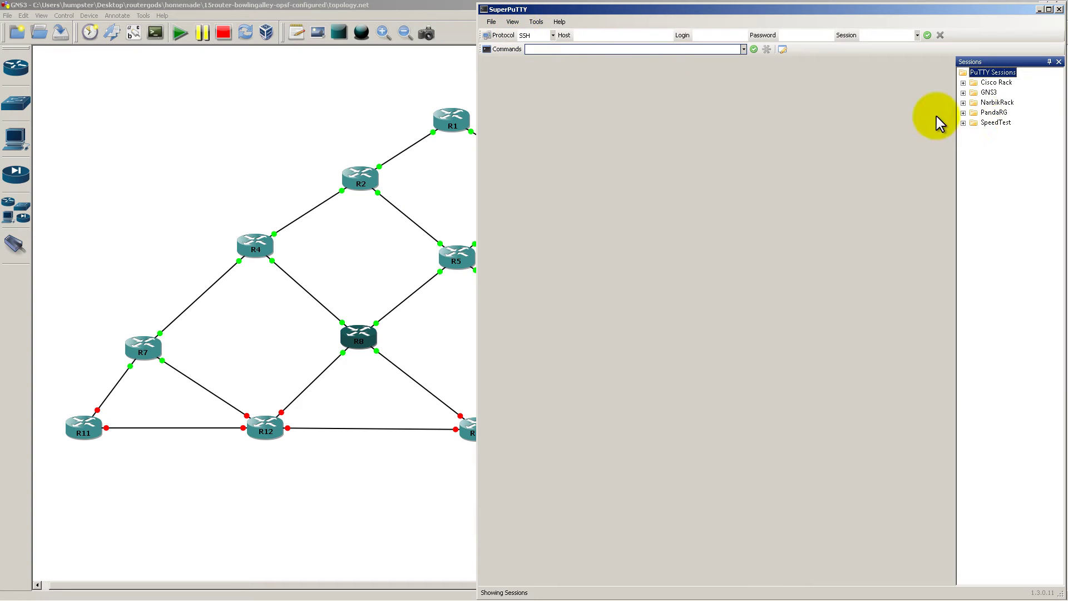
{"action": "double_click", "coordinate": [1009, 125]}
Open console sessions to routers R1 through R8 from SpeedTest.
{"action": "double_click", "coordinate": [1001, 134]}
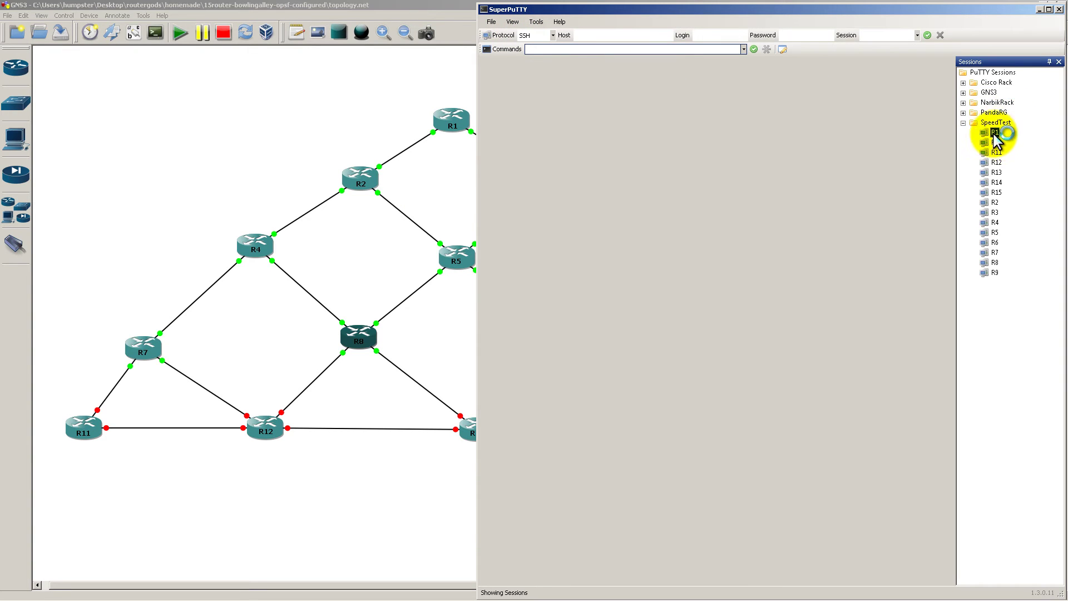
{"action": "double_click", "coordinate": [995, 203]}
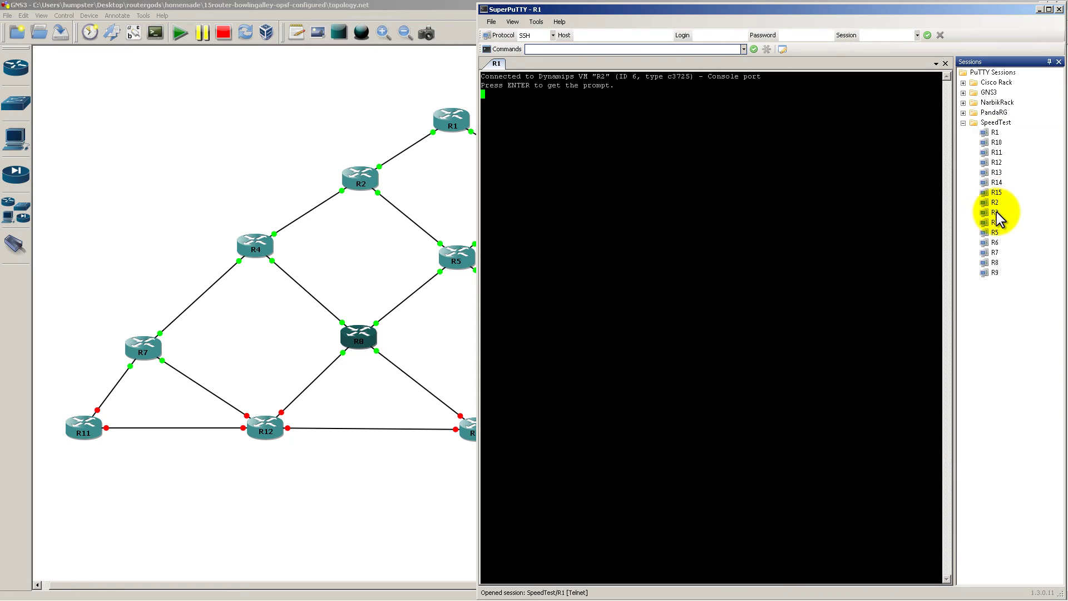
{"action": "double_click", "coordinate": [995, 212]}
{"action": "double_click", "coordinate": [995, 222]}
{"action": "double_click", "coordinate": [995, 232]}
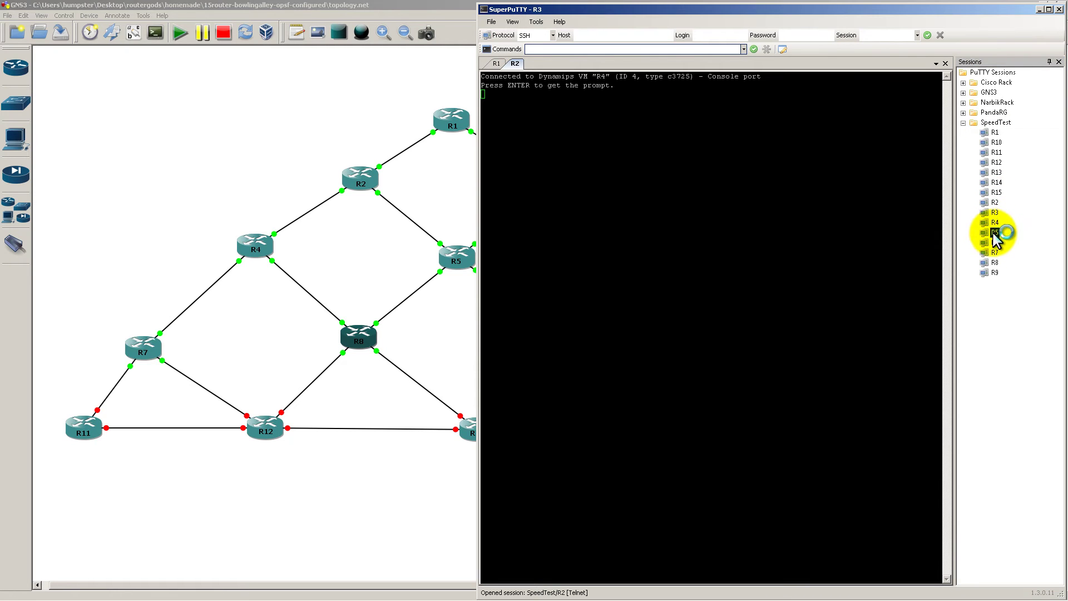
{"action": "double_click", "coordinate": [995, 242]}
{"action": "double_click", "coordinate": [995, 251]}
{"action": "double_click", "coordinate": [995, 262]}
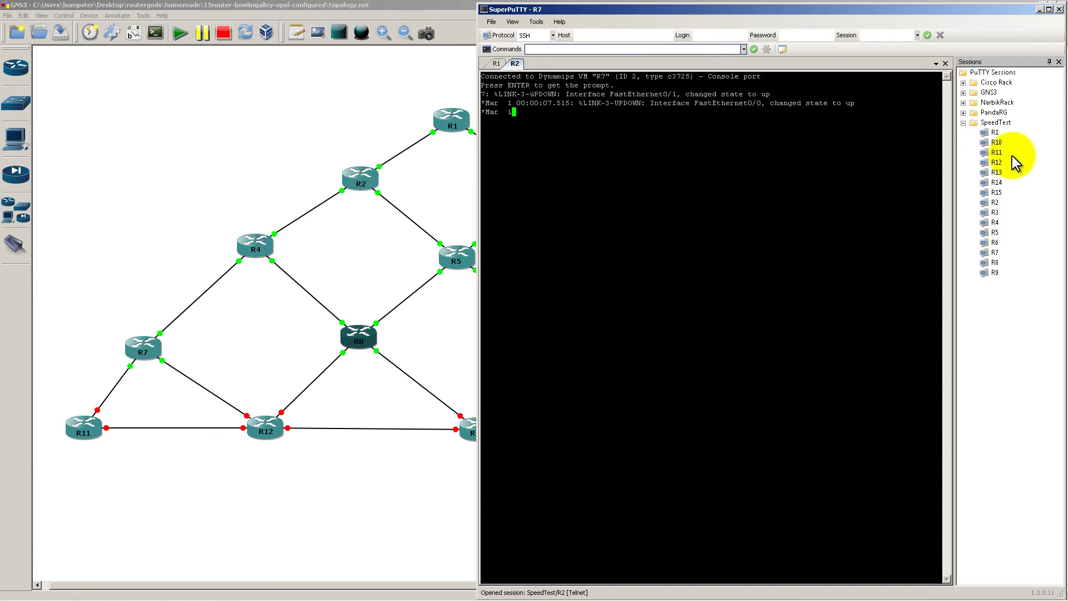
Check the R1, R5 and R8 consoles, then bring GNS3 back to the front.
{"action": "left_click", "coordinate": [497, 63]}
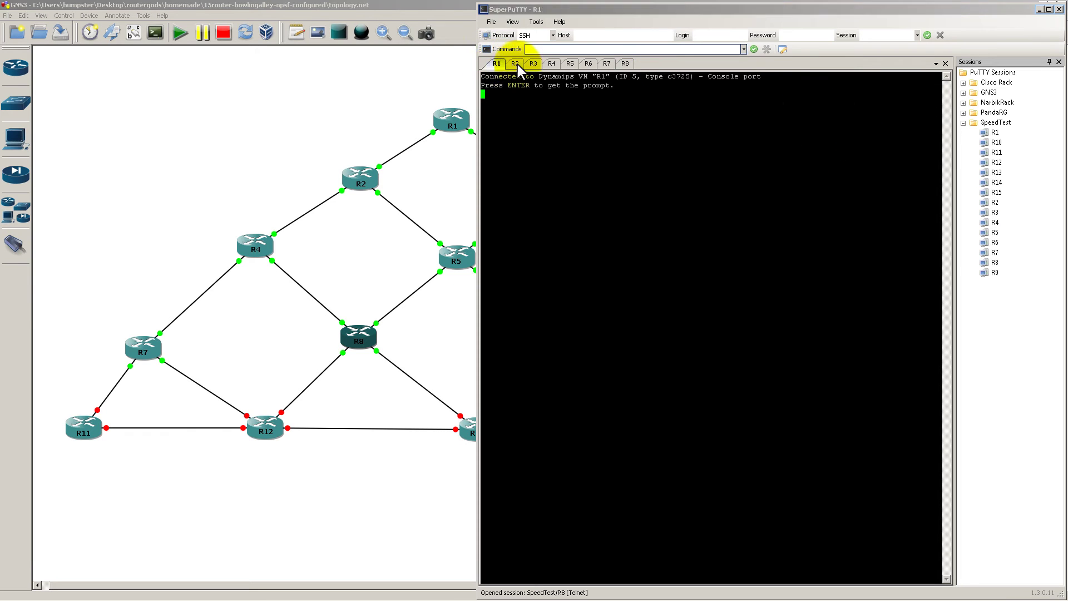
{"action": "left_click", "coordinate": [563, 64]}
{"action": "left_click", "coordinate": [617, 62]}
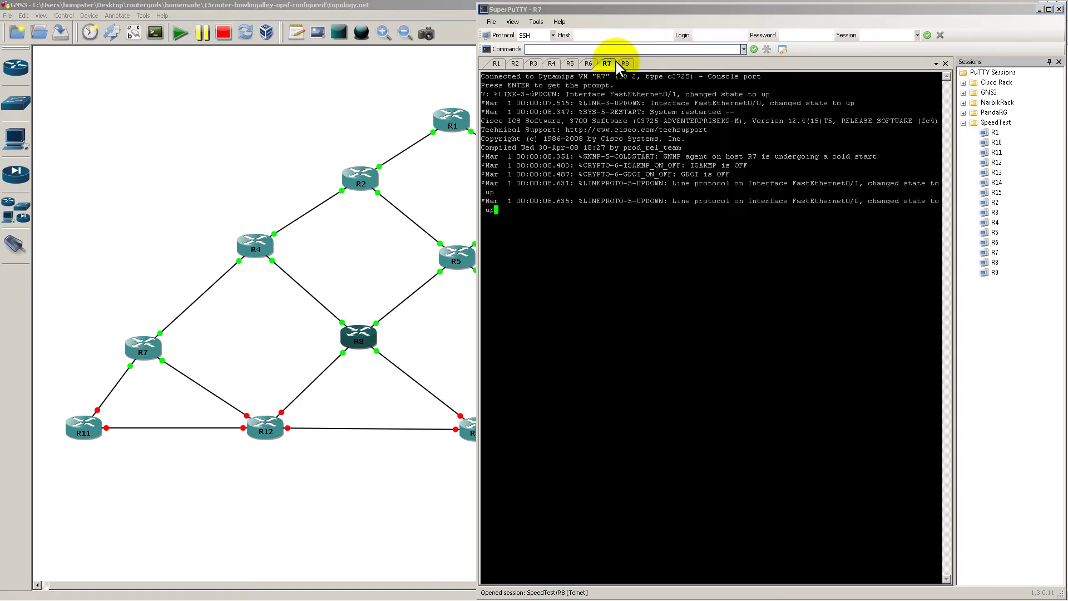
{"action": "left_click", "coordinate": [393, 95]}
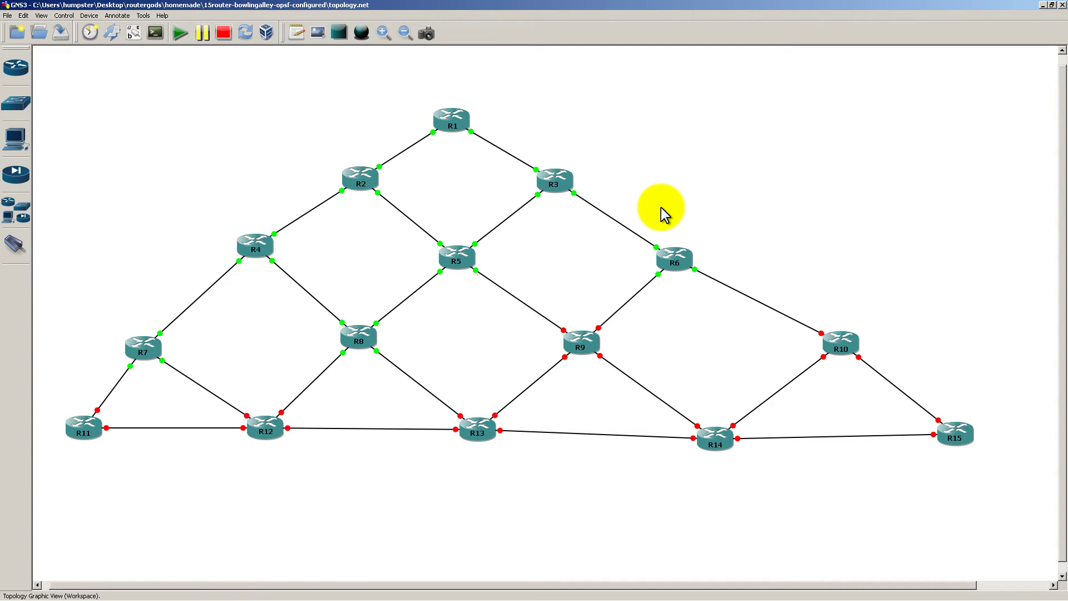
Back in SuperPuTTY, view the R1, R6 and R7 consoles and undock R6 into its own pane.
{"action": "key", "text": "alt+Tab"}
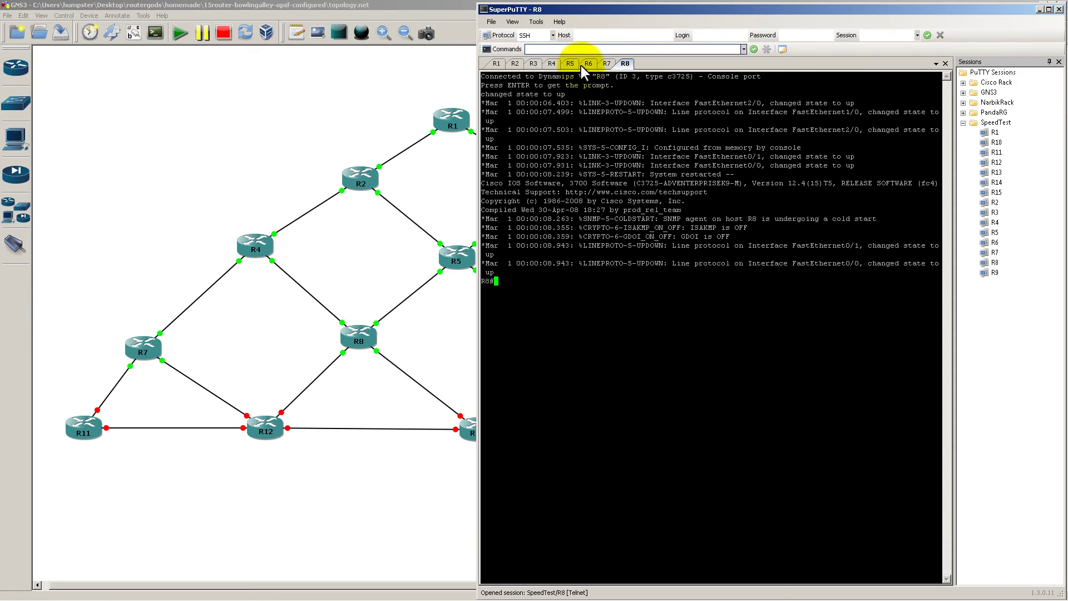
{"action": "left_click", "coordinate": [502, 62]}
{"action": "left_click", "coordinate": [589, 66]}
{"action": "left_click", "coordinate": [602, 64]}
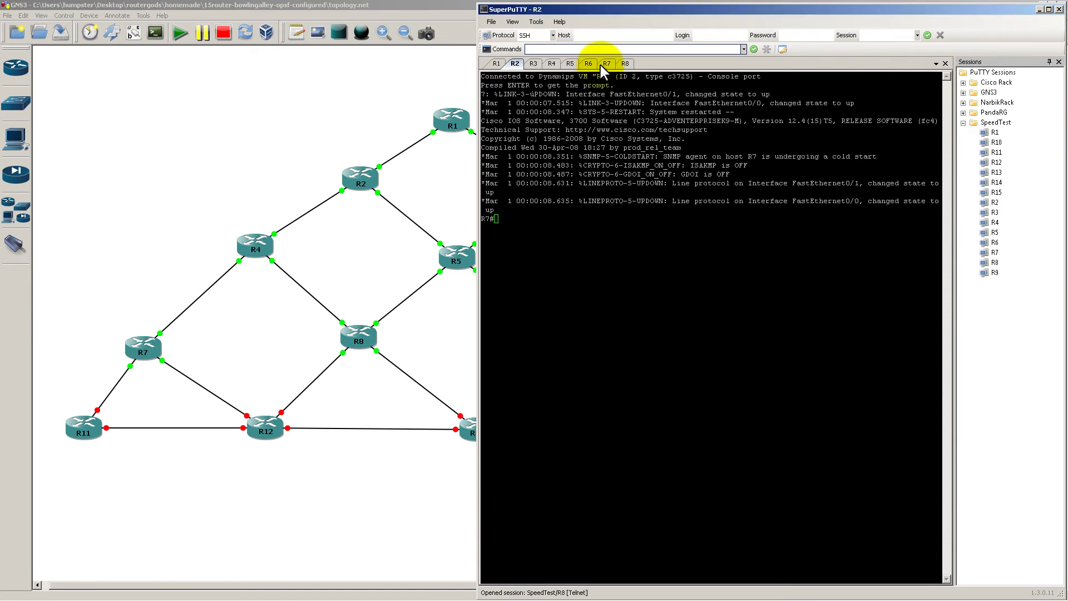
{"action": "left_click_drag", "start_coordinate": [586, 64], "coordinate": [422, 72]}
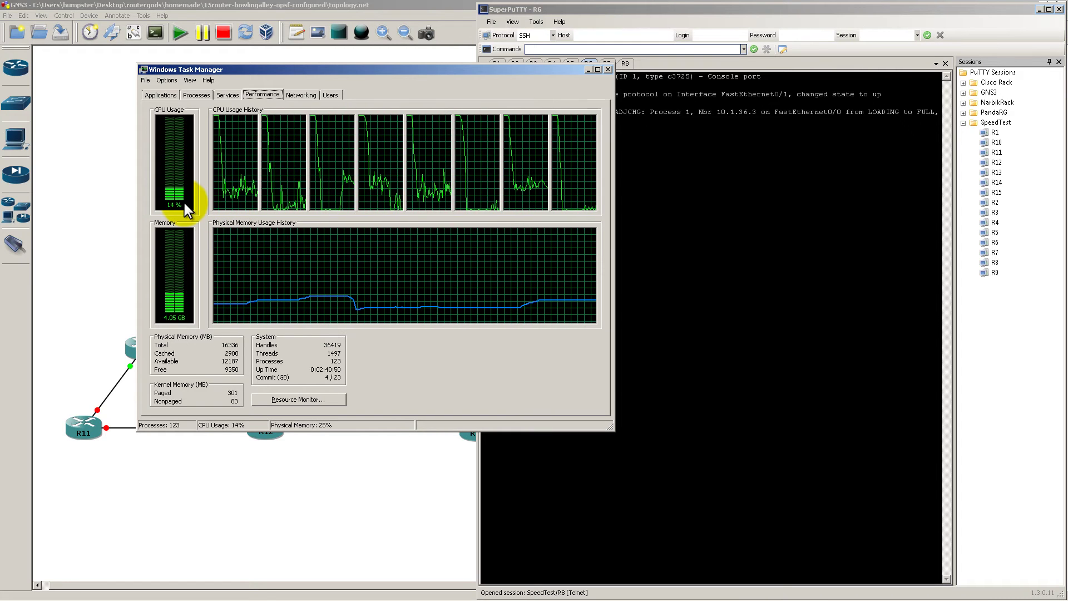
Move Task Manager off the topology and start routers R9 through R11.
{"action": "left_click_drag", "start_coordinate": [418, 72], "coordinate": [0, 126]}
{"action": "left_click", "coordinate": [371, 136]}
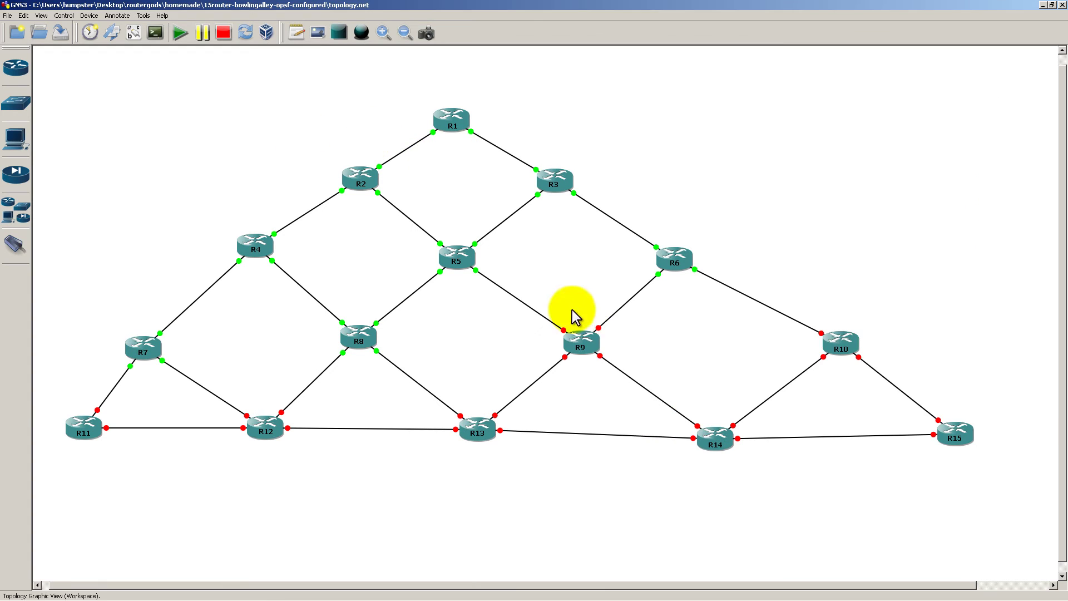
{"action": "right_click", "coordinate": [586, 333]}
{"action": "right_click", "coordinate": [849, 337]}
{"action": "left_click", "coordinate": [889, 441]}
{"action": "right_click", "coordinate": [94, 426]}
{"action": "left_click", "coordinate": [159, 305]}
Start routers R12, R13, R14 and R15.
{"action": "right_click", "coordinate": [277, 426]}
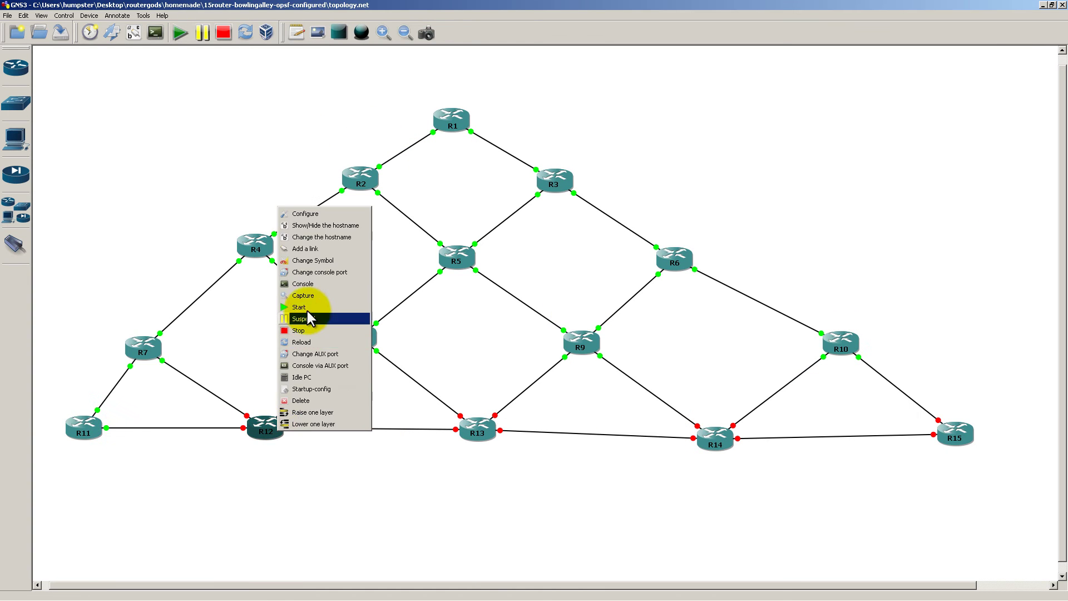
{"action": "left_click", "coordinate": [311, 304]}
{"action": "right_click", "coordinate": [492, 427]}
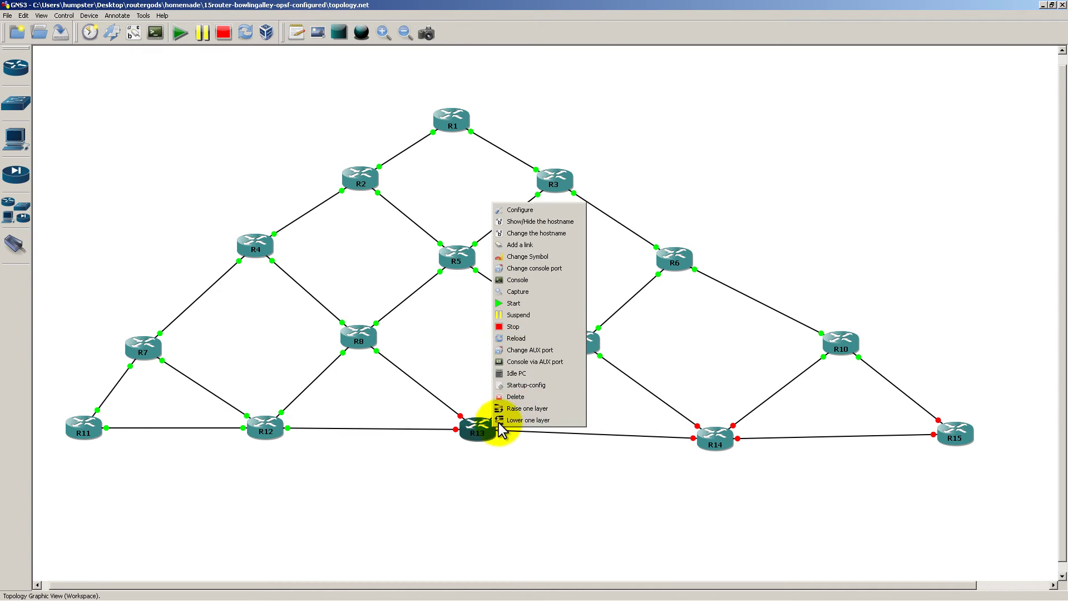
{"action": "left_click", "coordinate": [513, 303]}
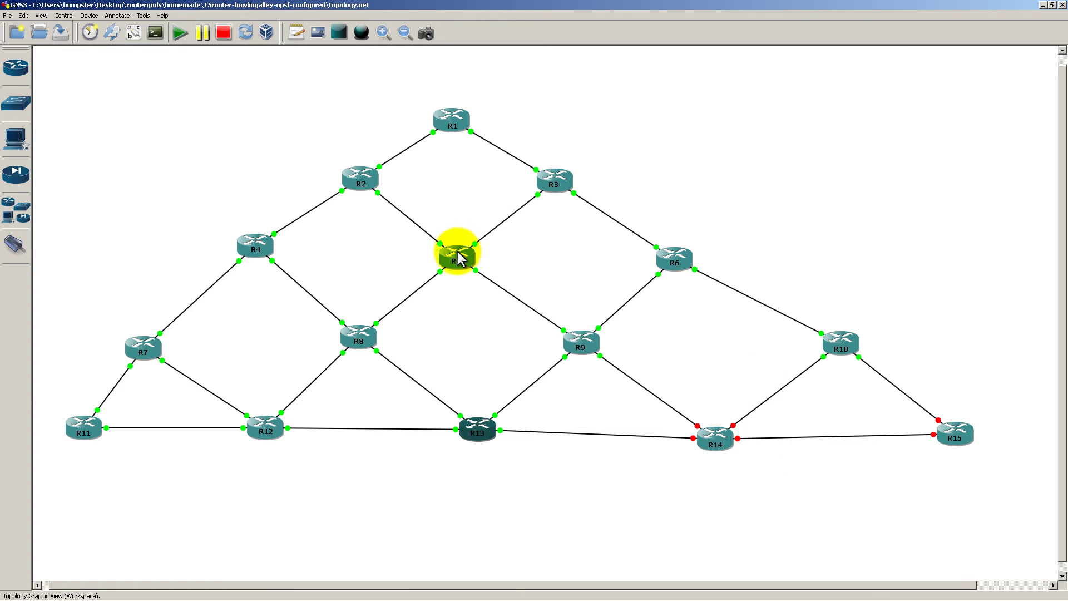
{"action": "right_click", "coordinate": [725, 436]}
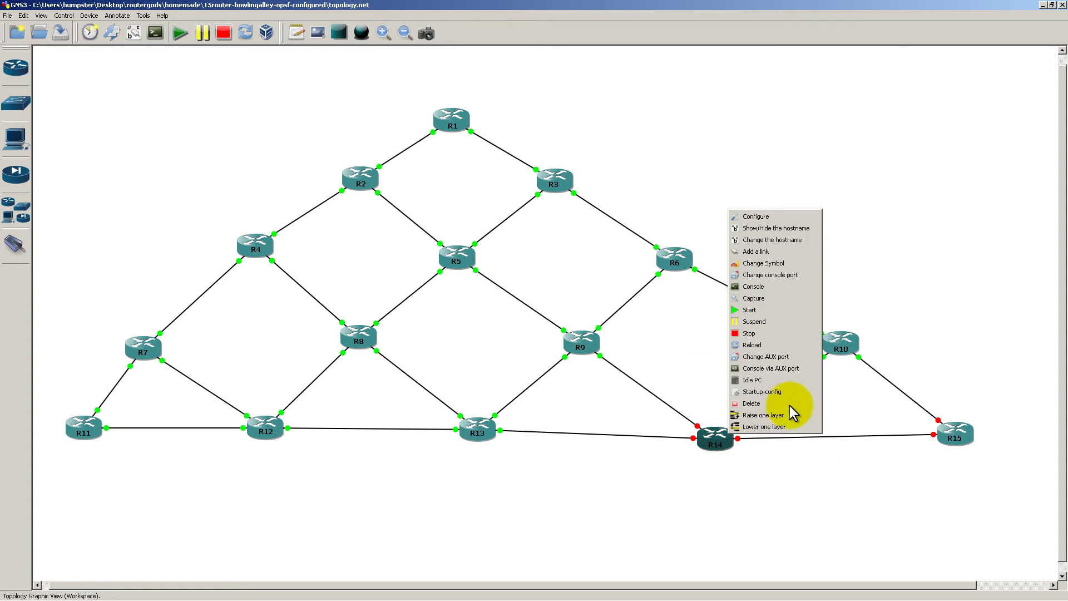
{"action": "left_click", "coordinate": [789, 310]}
{"action": "right_click", "coordinate": [970, 440]}
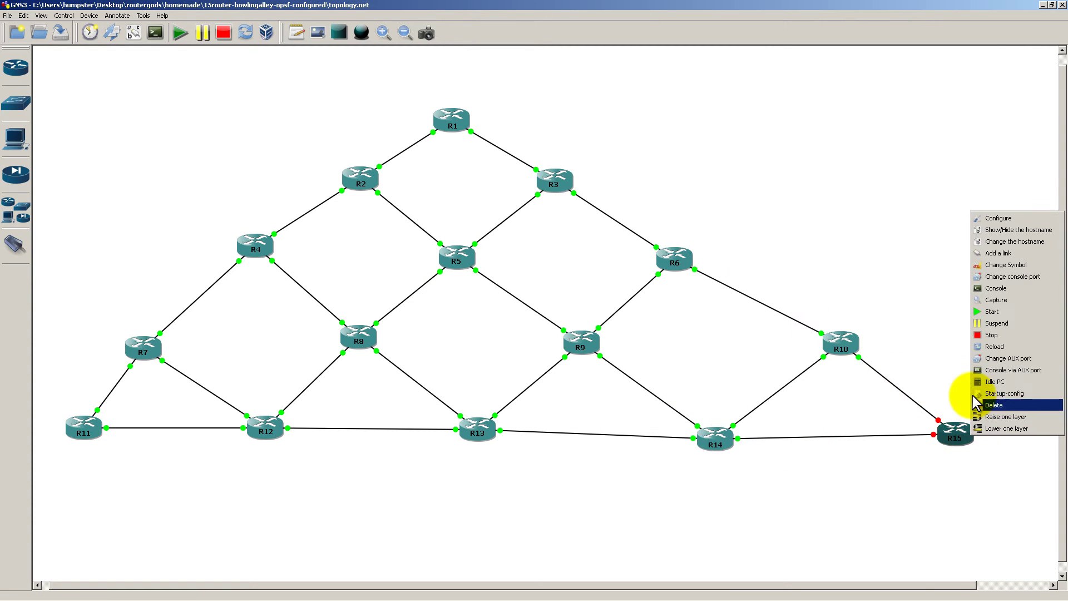
{"action": "left_click", "coordinate": [990, 300]}
Open SuperPuTTY console sessions to routers R9 through R15.
{"action": "key", "text": "alt+Tab"}
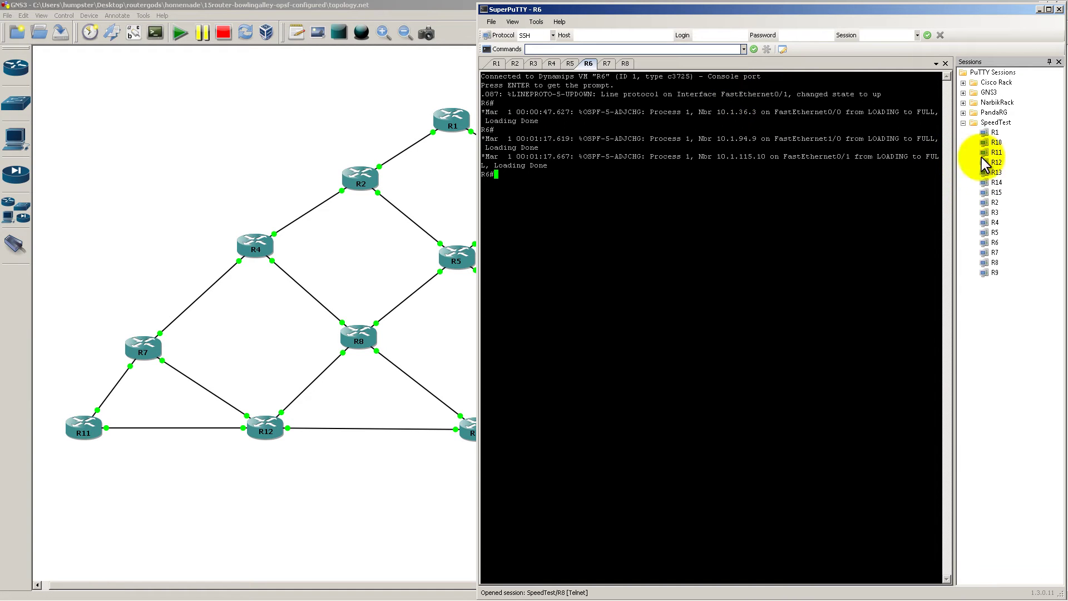
{"action": "double_click", "coordinate": [994, 272]}
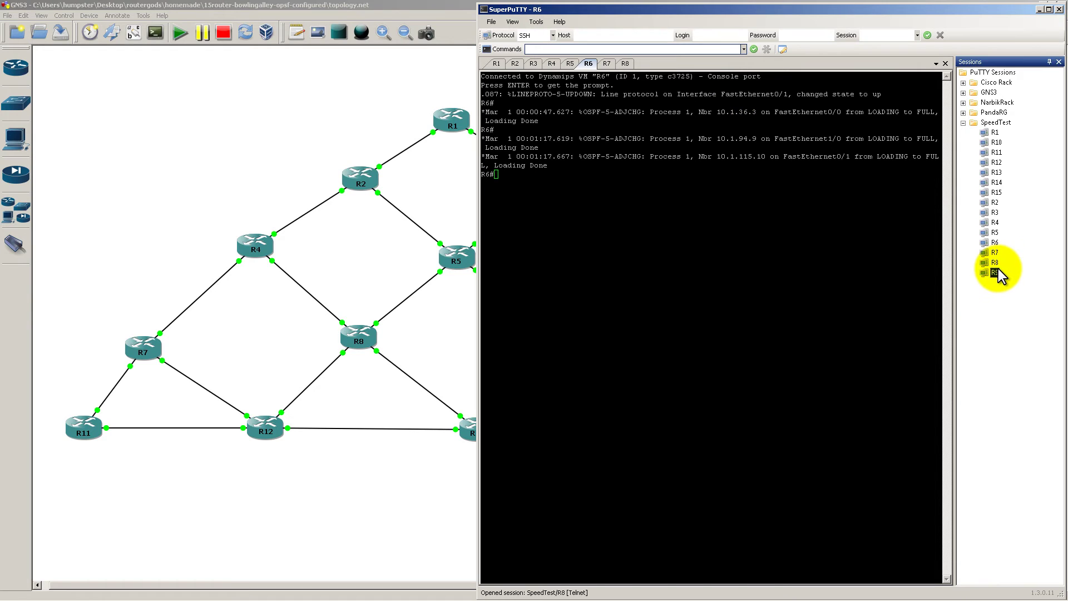
{"action": "double_click", "coordinate": [996, 142]}
{"action": "double_click", "coordinate": [996, 152]}
{"action": "double_click", "coordinate": [996, 163]}
{"action": "double_click", "coordinate": [996, 172]}
{"action": "double_click", "coordinate": [996, 183]}
{"action": "double_click", "coordinate": [996, 193]}
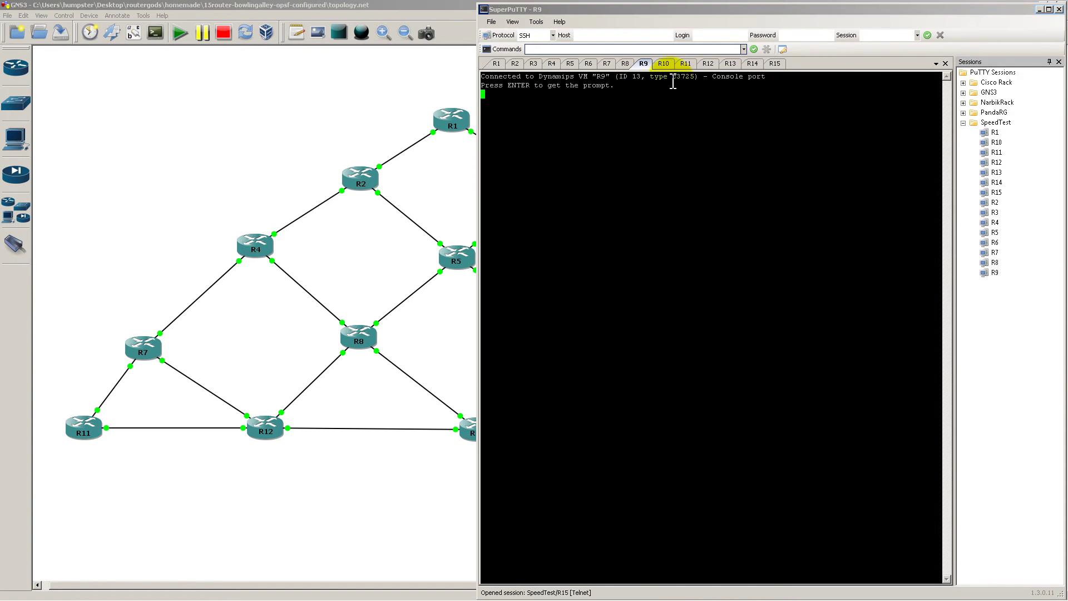
Wake the R15 console prompt, hide the Sessions panel and maximize SuperPuTTY.
{"action": "left_click", "coordinate": [730, 63]}
{"action": "left_click", "coordinate": [775, 64]}
{"action": "key", "text": "Return"}
{"action": "key", "text": "Return"}
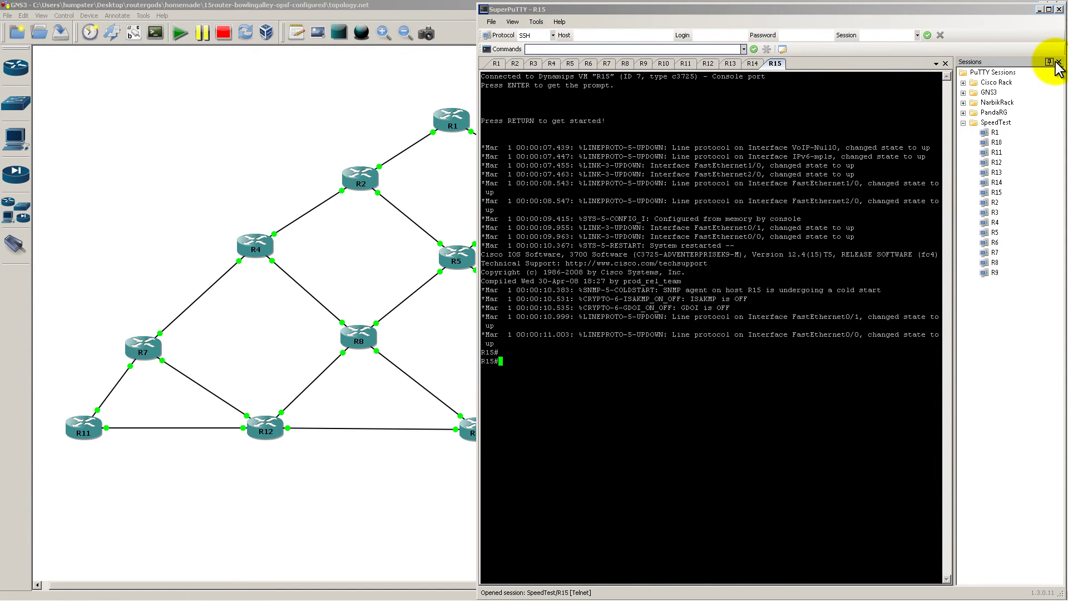
{"action": "left_click", "coordinate": [1058, 61]}
{"action": "double_click", "coordinate": [928, 10]}
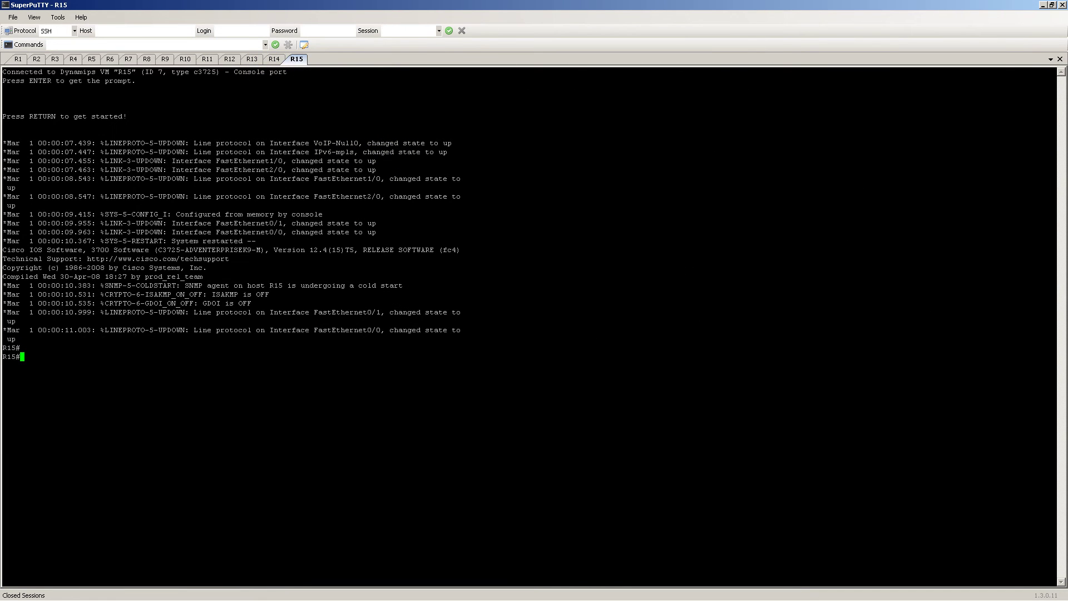
Read CPU near 20% in Task Manager over the console, then return to R15's console.
{"action": "left_click_drag", "start_coordinate": [529, 97], "coordinate": [717, 81]}
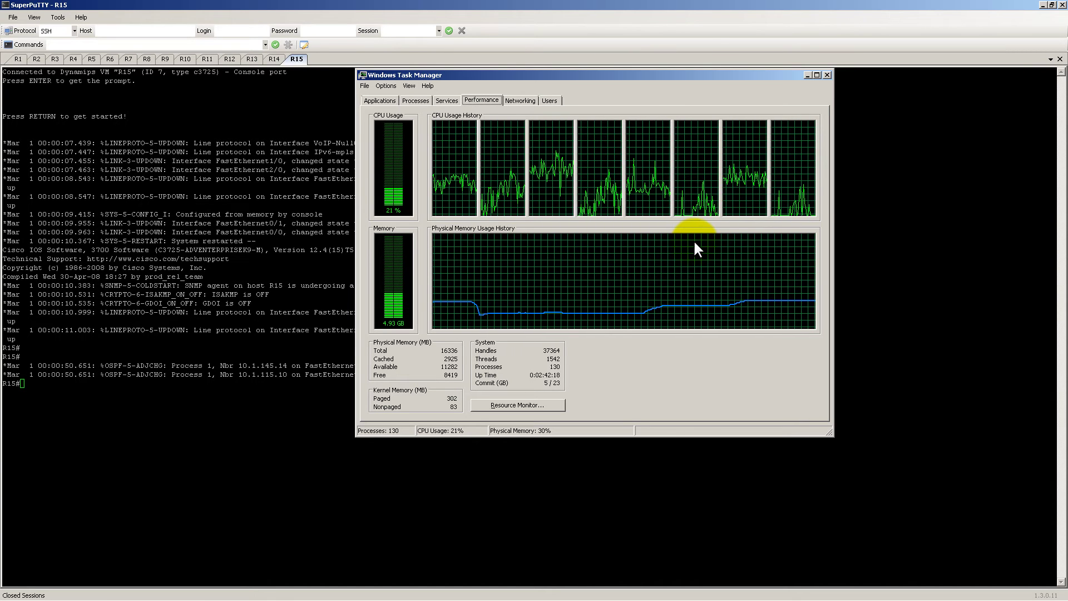
{"action": "left_click_drag", "start_coordinate": [668, 75], "coordinate": [872, 71]}
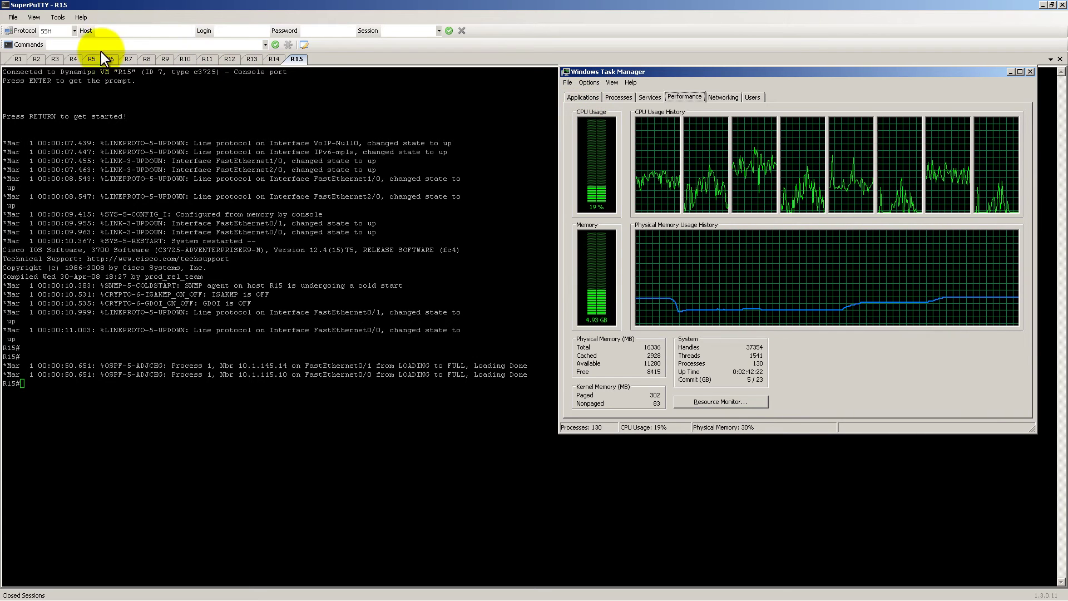
{"action": "left_click", "coordinate": [73, 44]}
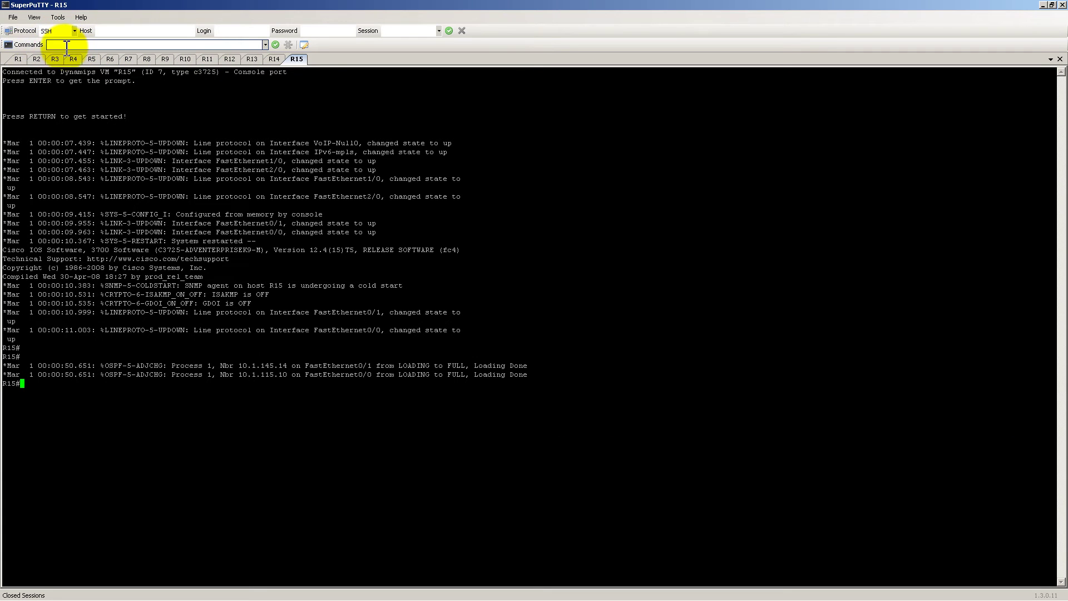
Restore SuperPuTTY, minimize GNS3 and Chrome, and place Task Manager left of R15's console.
{"action": "left_click", "coordinate": [1051, 5]}
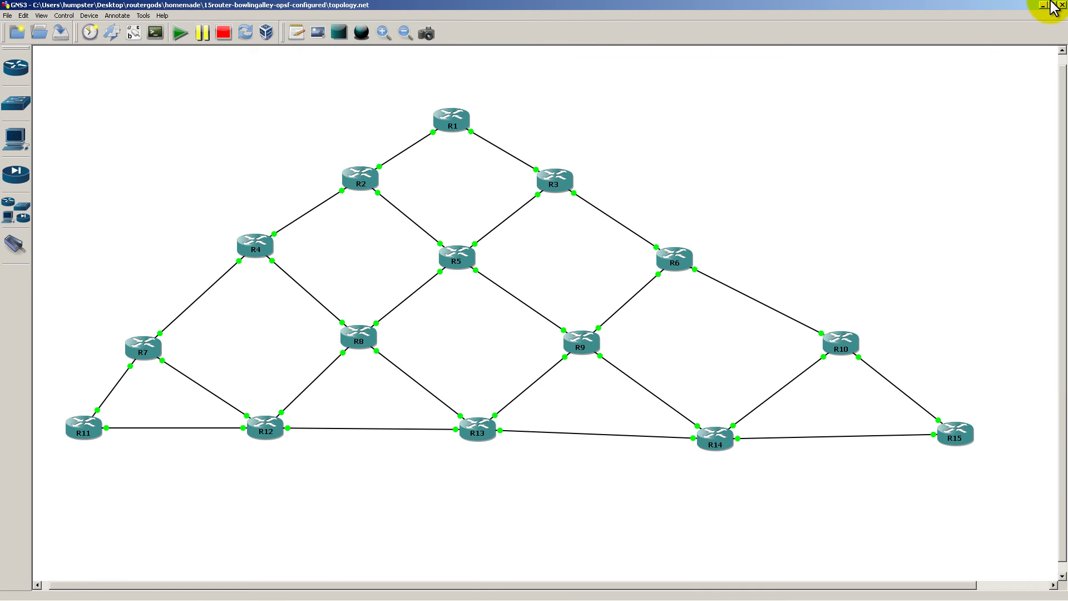
{"action": "left_click", "coordinate": [1039, 6]}
{"action": "left_click", "coordinate": [381, 72]}
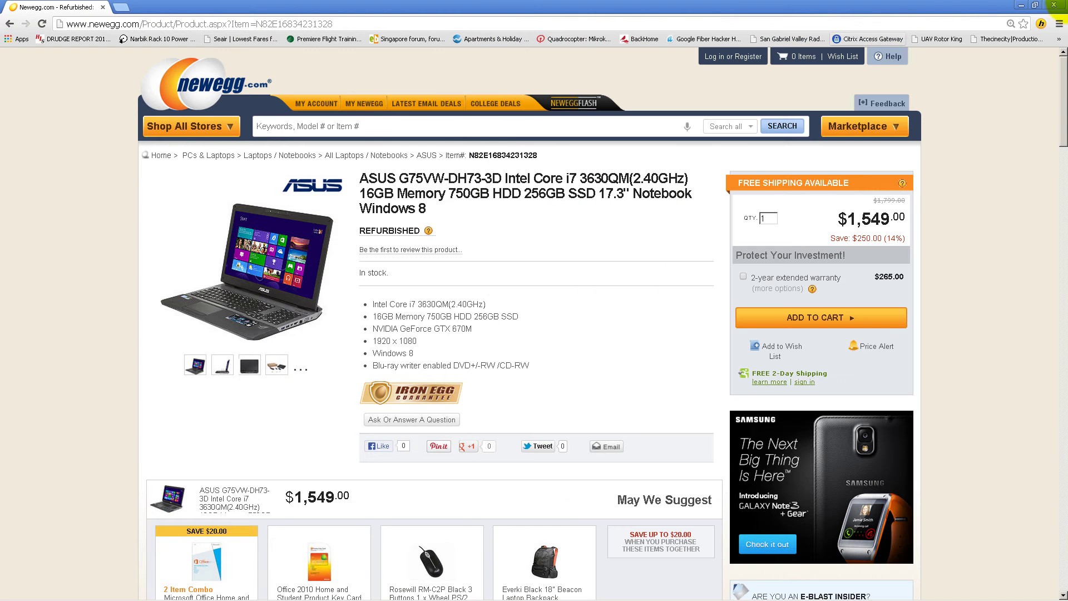
{"action": "left_click", "coordinate": [1039, 5]}
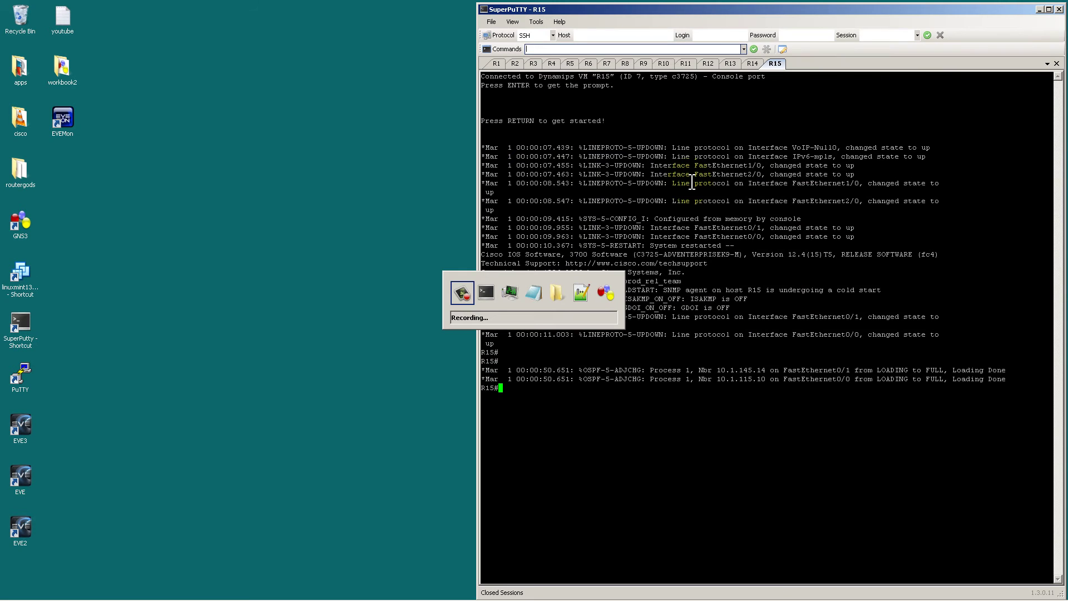
{"action": "key", "text": "alt+Tab"}
{"action": "key", "text": "alt+Tab"}
{"action": "left_click_drag", "start_coordinate": [803, 69], "coordinate": [270, 95]}
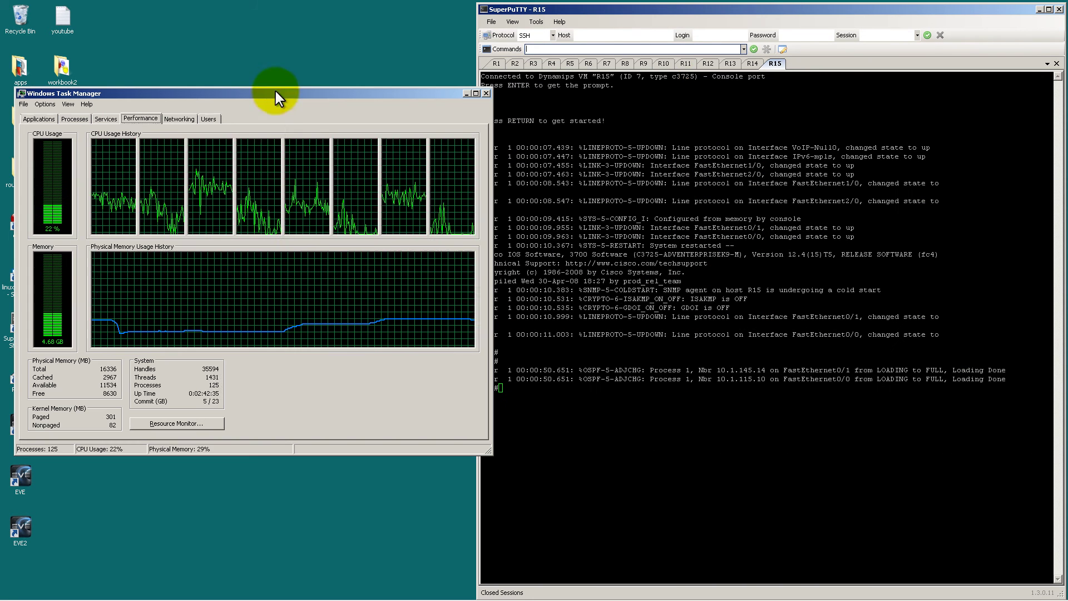
{"action": "left_click", "coordinate": [632, 44]}
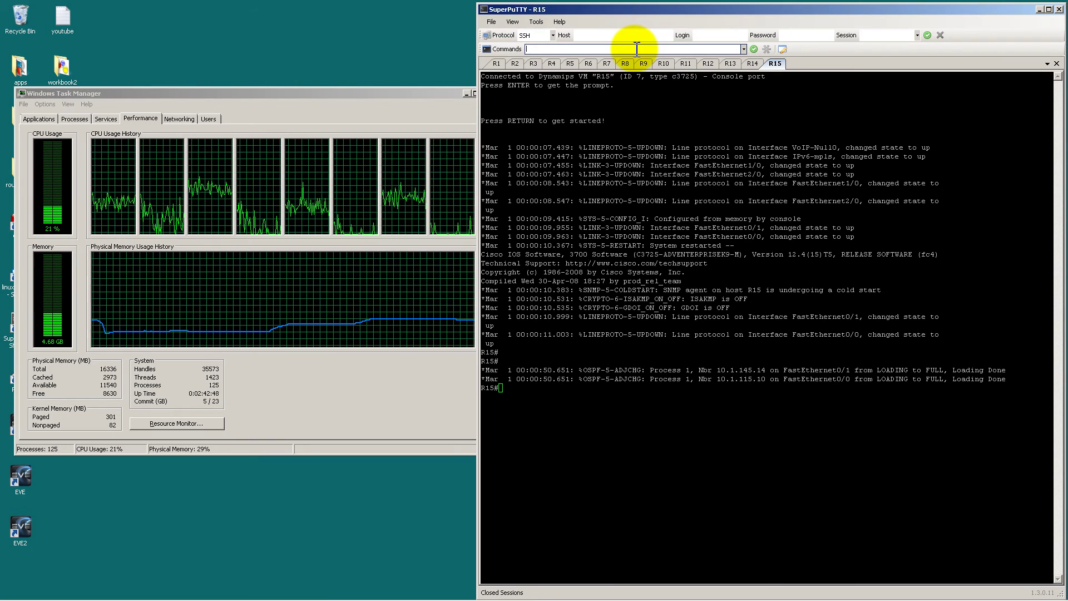
Send 'ping 255.255.255.255' to R15.
{"action": "type", "text": "ping 255.255.255.255"}
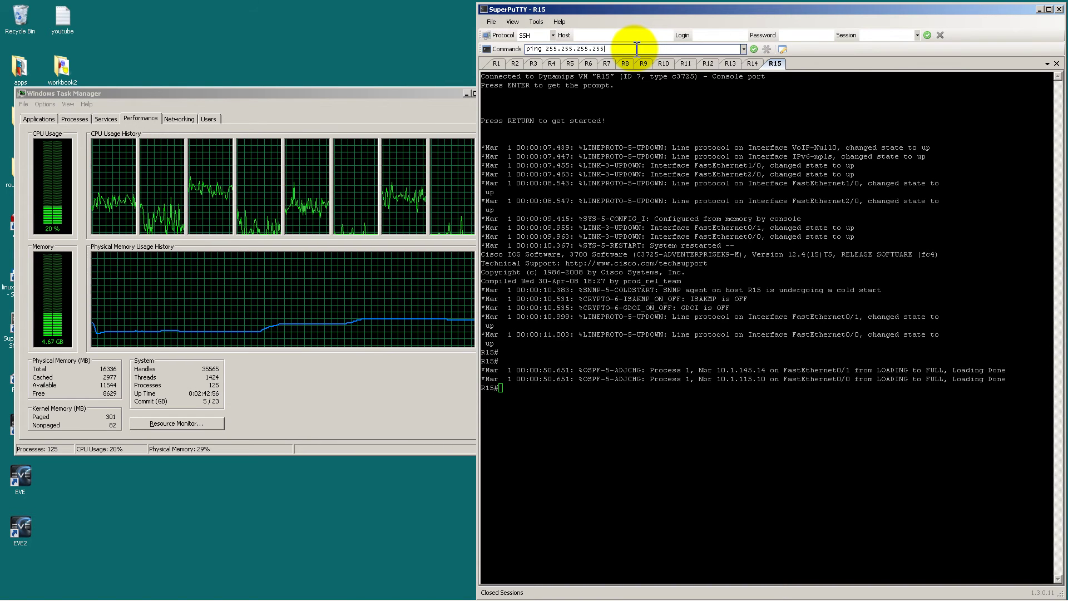
{"action": "key", "text": "Return"}
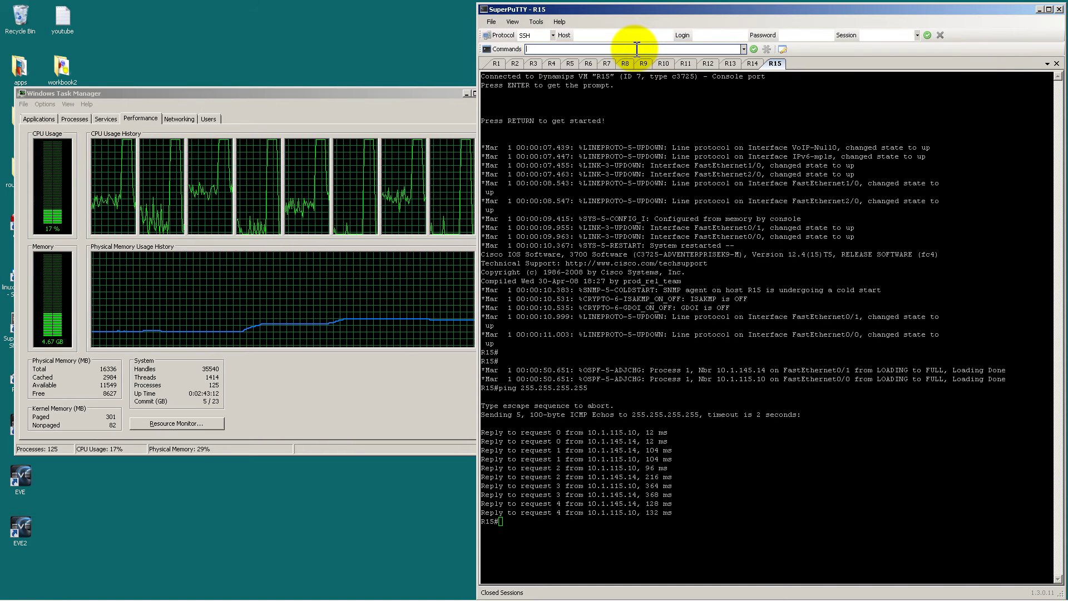
Run 'show ip int br' and 'show ip route ospf | i O' on R15.
{"action": "type", "text": "show ip "}
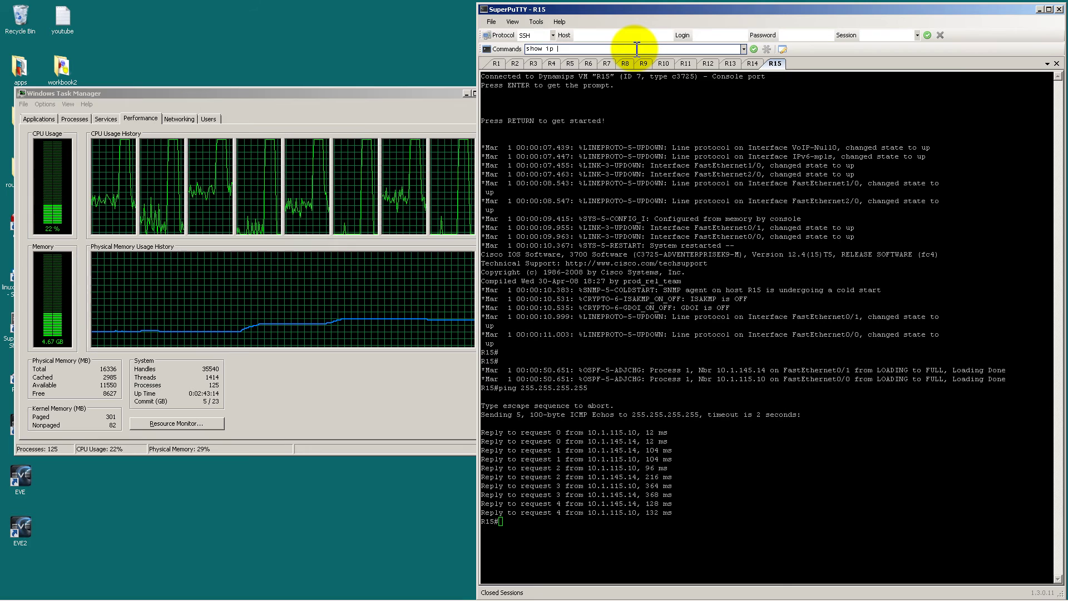
{"action": "type", "text": "int br"}
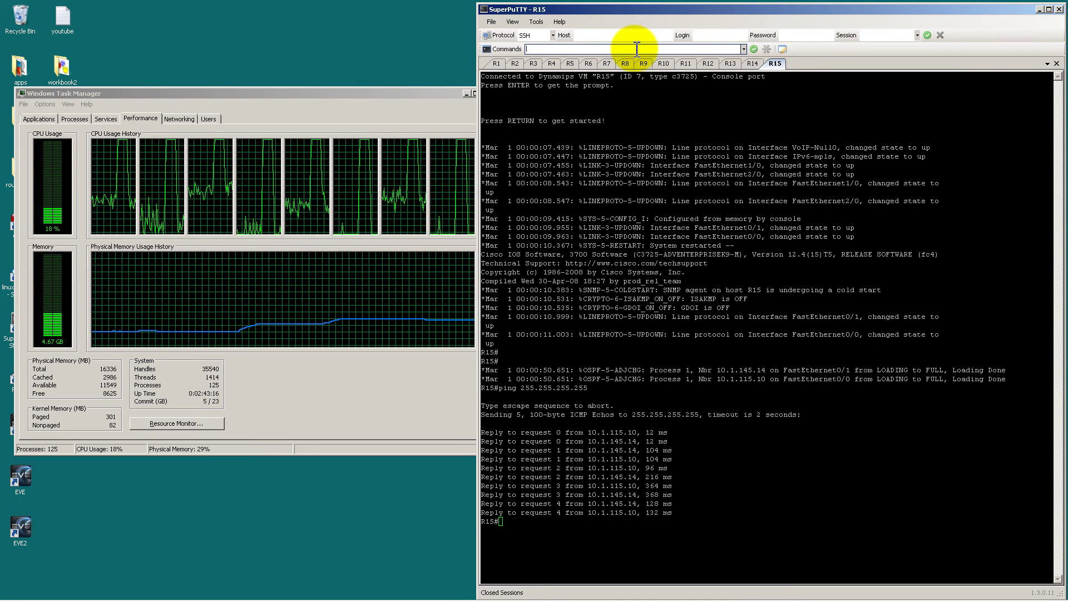
{"action": "key", "text": "Return"}
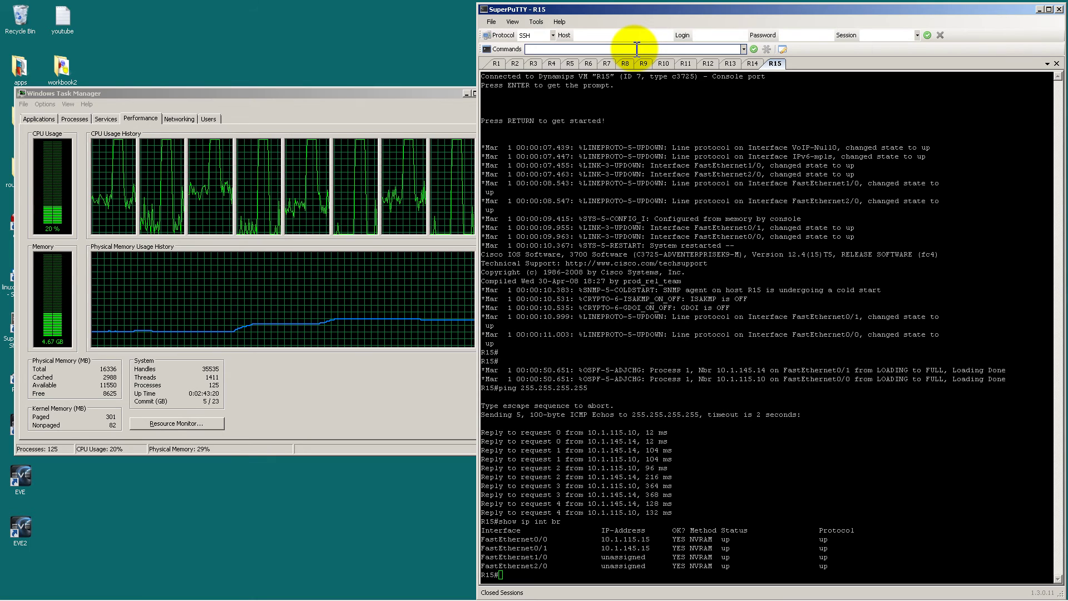
{"action": "type", "text": "show ip rote"}
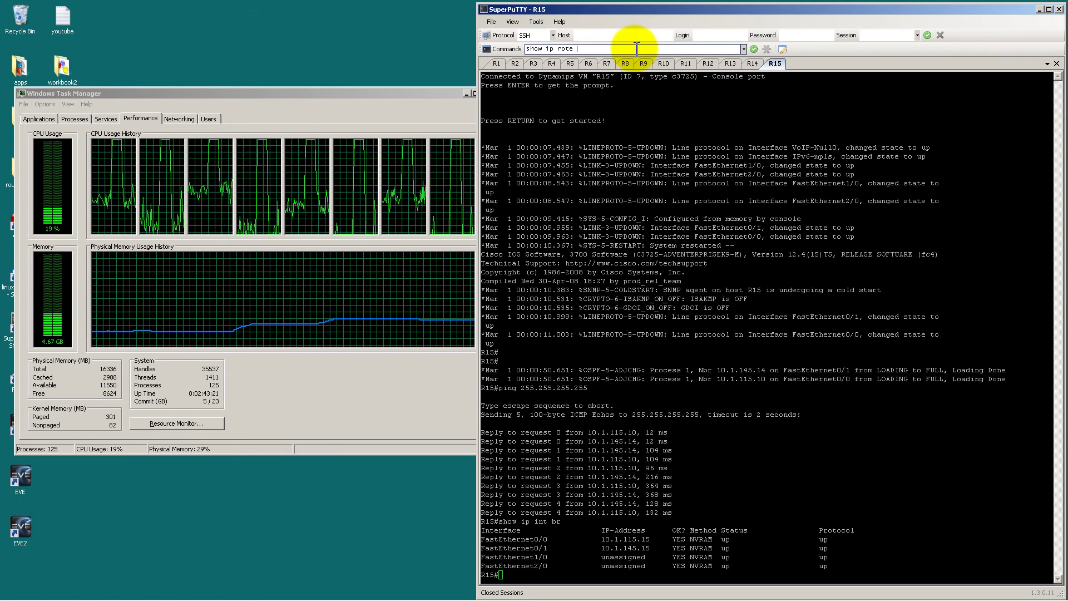
{"action": "key", "text": "BackSpace"}
{"action": "key", "text": "BackSpace"}
{"action": "type", "text": "ute ospf | i "}
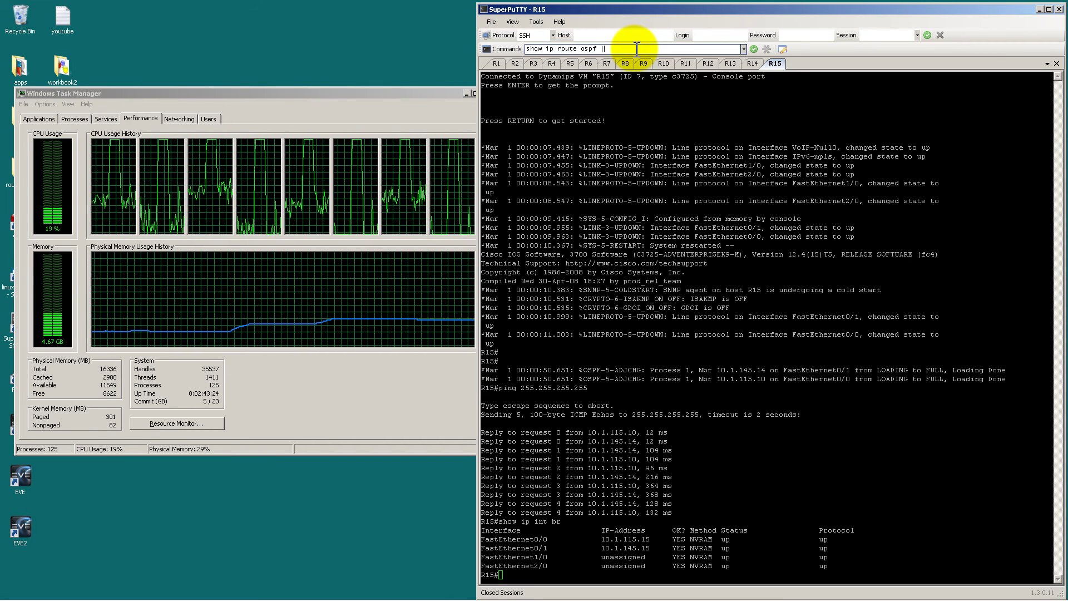
{"action": "type", "text": "O"}
{"action": "key", "text": "Return"}
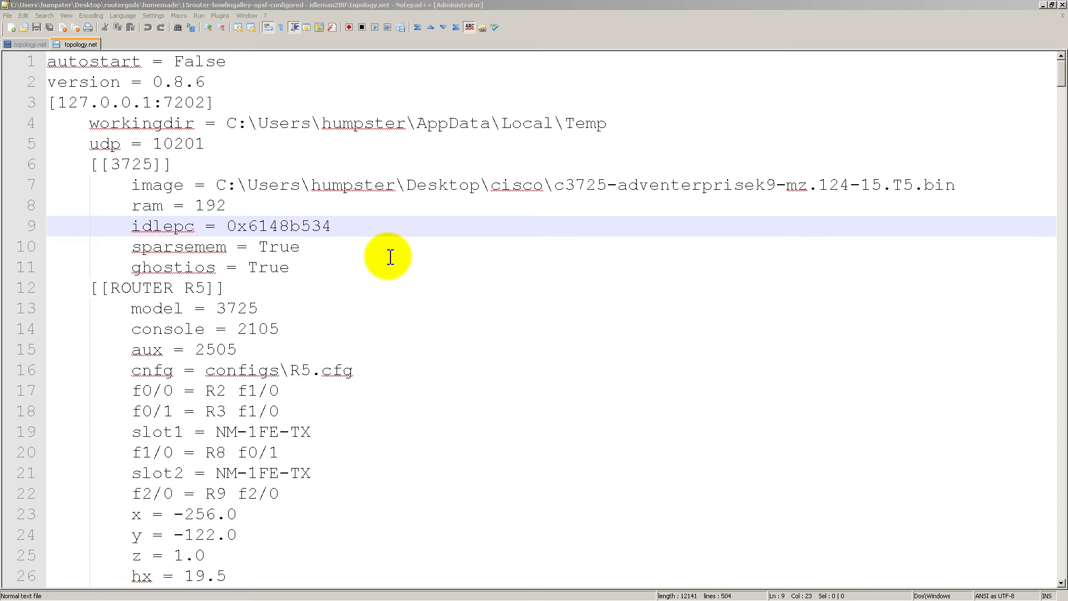
Insert 'idlemax = 200' on a new line below the 3725 idlepc entry of the 7202 section.
{"action": "left_click_drag", "start_coordinate": [132, 225], "coordinate": [195, 225]}
{"action": "left_click", "coordinate": [357, 228]}
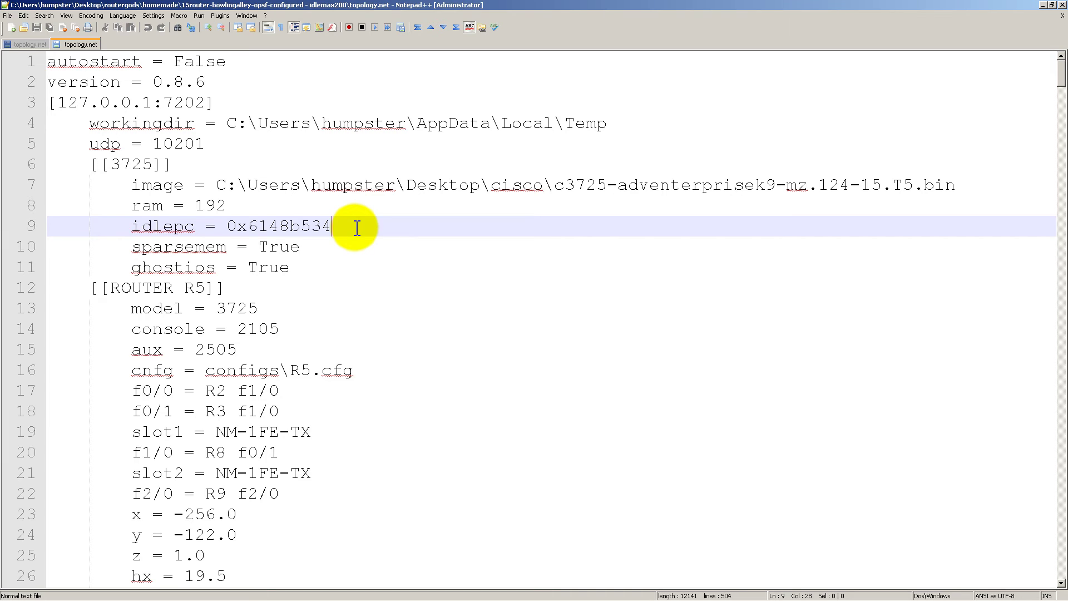
{"action": "key", "text": "Return"}
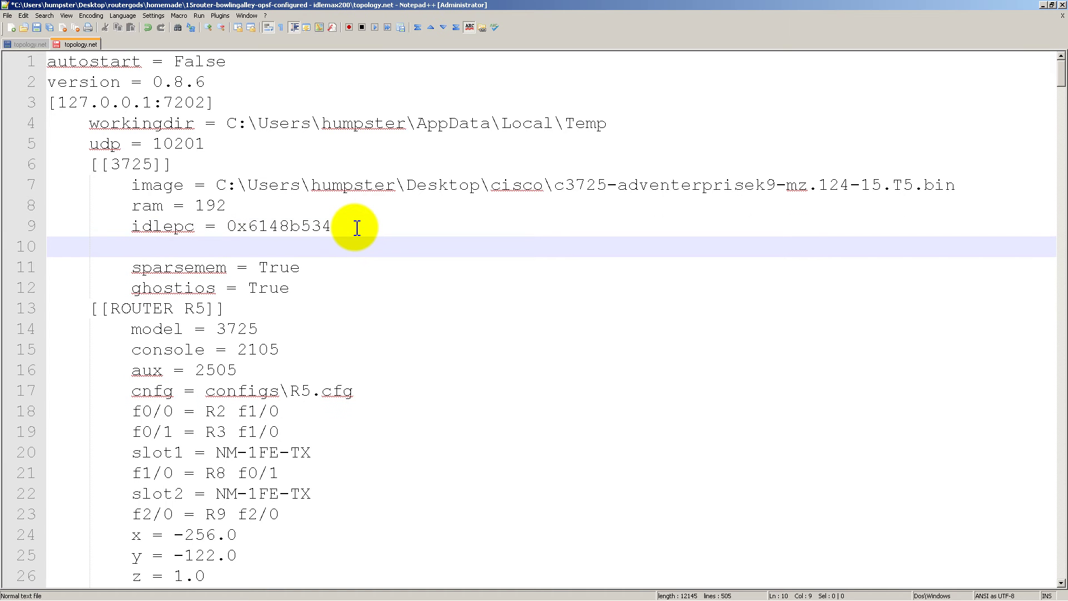
{"action": "type", "text": "idlemax ="}
{"action": "type", "text": "200"}
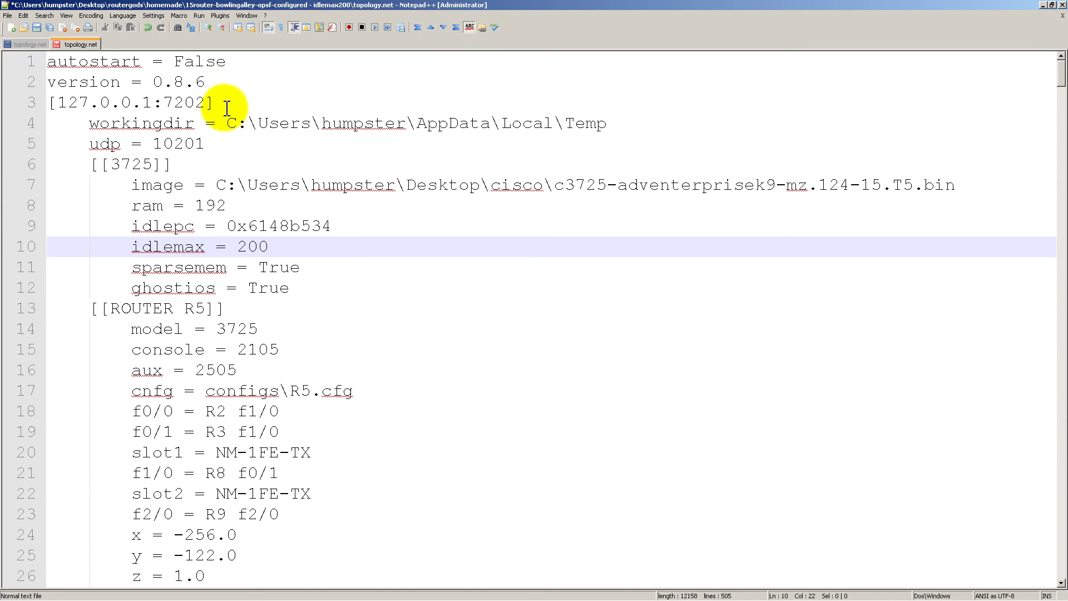
{"action": "left_click_drag", "start_coordinate": [224, 104], "coordinate": [49, 103]}
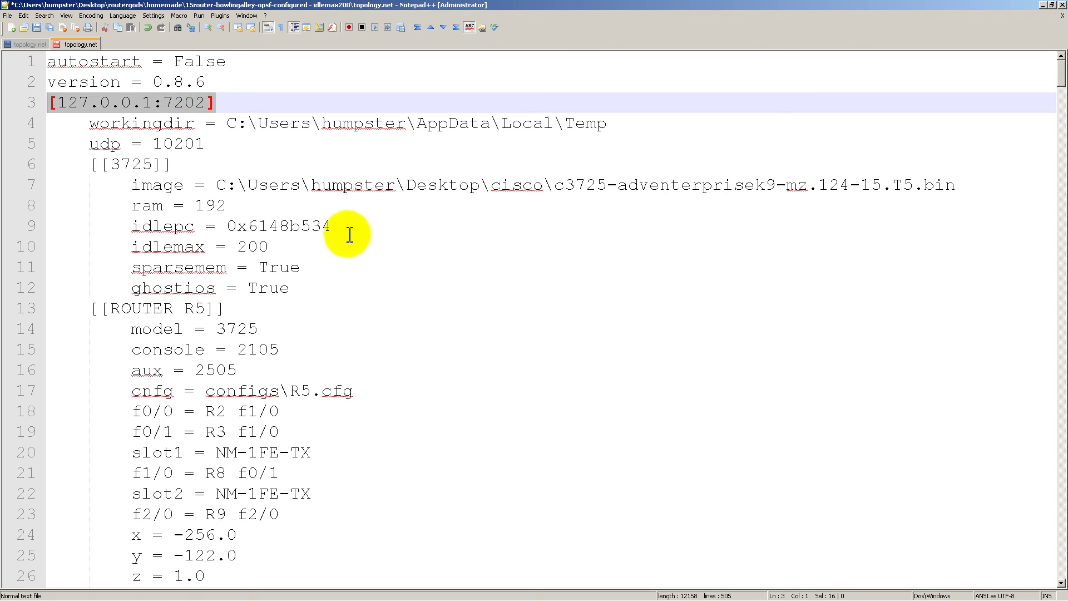
Copy the idlemax = 200 line and paste it below the 7203 and 7200 sections' idlepc lines.
{"action": "left_click", "coordinate": [295, 243]}
{"action": "left_click_drag", "start_coordinate": [296, 243], "coordinate": [131, 246]}
{"action": "key", "text": "ctrl+c"}
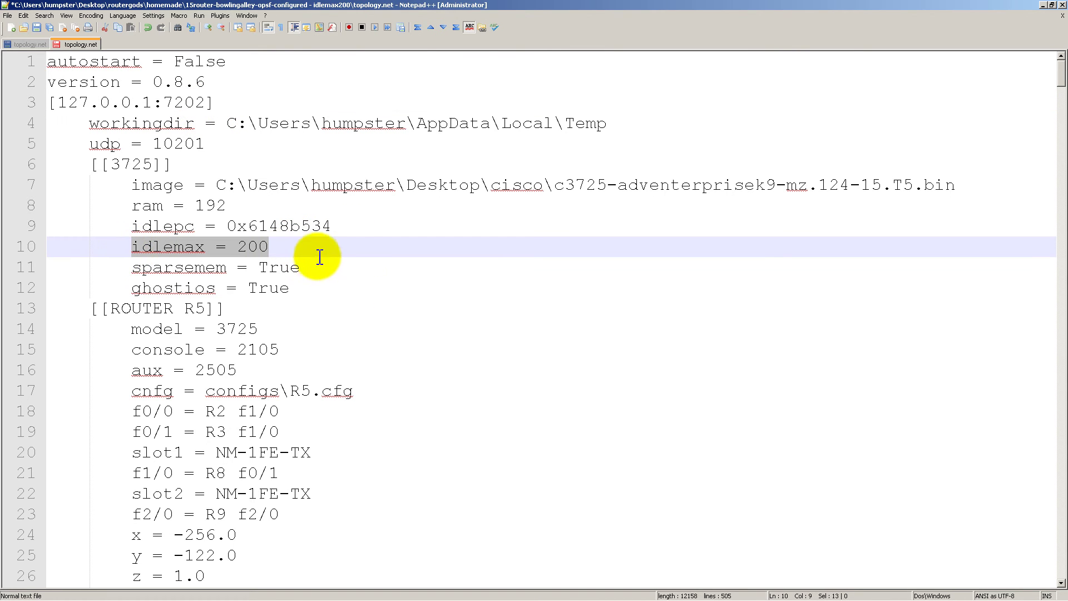
{"action": "scroll", "coordinate": [431, 272], "scroll_direction": "down", "scroll_amount": 20}
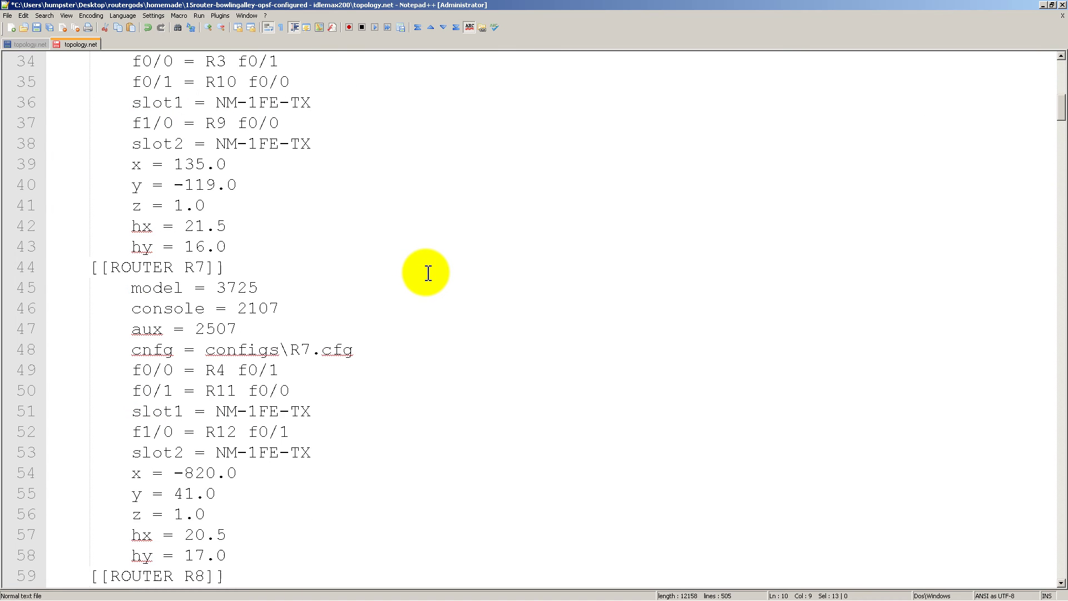
{"action": "scroll", "coordinate": [427, 272], "scroll_direction": "down", "scroll_amount": 3}
{"action": "scroll", "coordinate": [428, 273], "scroll_direction": "up", "scroll_amount": 3}
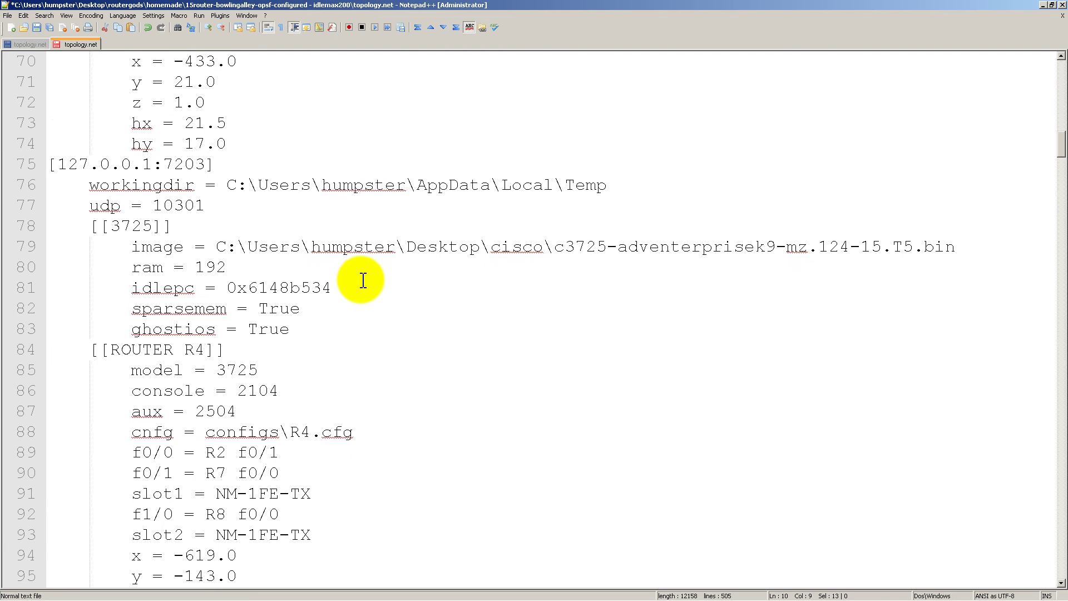
{"action": "left_click", "coordinate": [367, 284]}
{"action": "key", "text": "Return"}
{"action": "key", "text": "ctrl+v"}
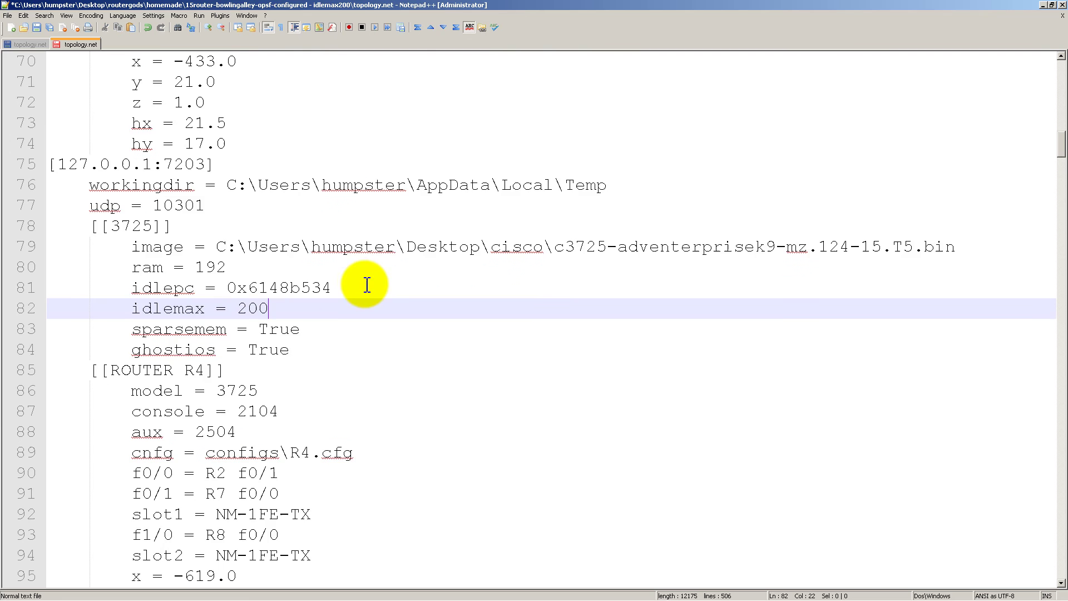
{"action": "scroll", "coordinate": [389, 273], "scroll_direction": "down", "scroll_amount": 17}
{"action": "scroll", "coordinate": [393, 268], "scroll_direction": "down", "scroll_amount": 2}
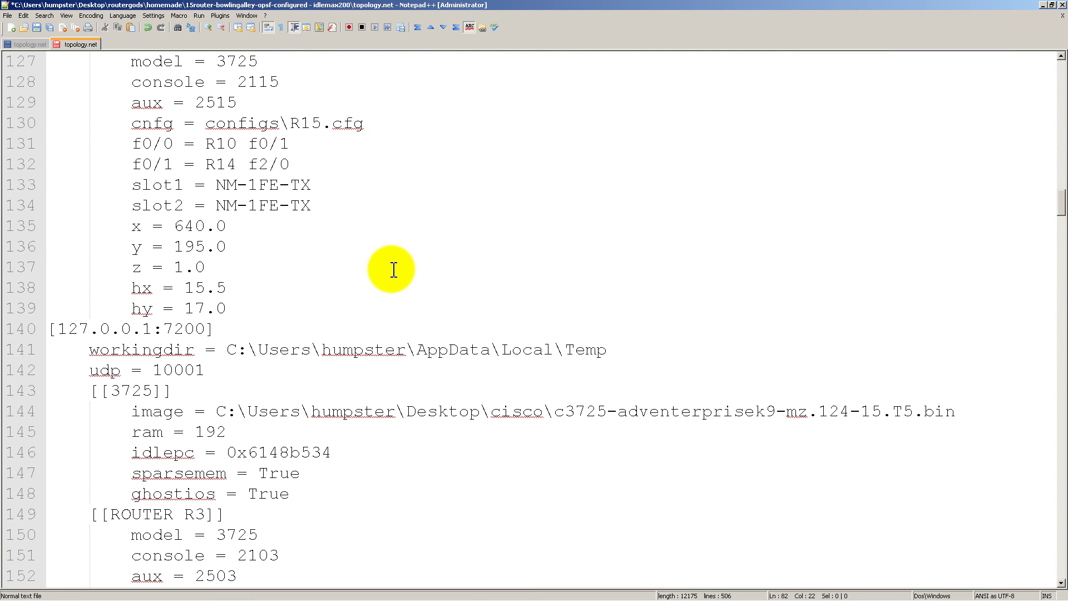
{"action": "left_click", "coordinate": [375, 454]}
{"action": "key", "text": "Return"}
{"action": "key", "text": "ctrl+v"}
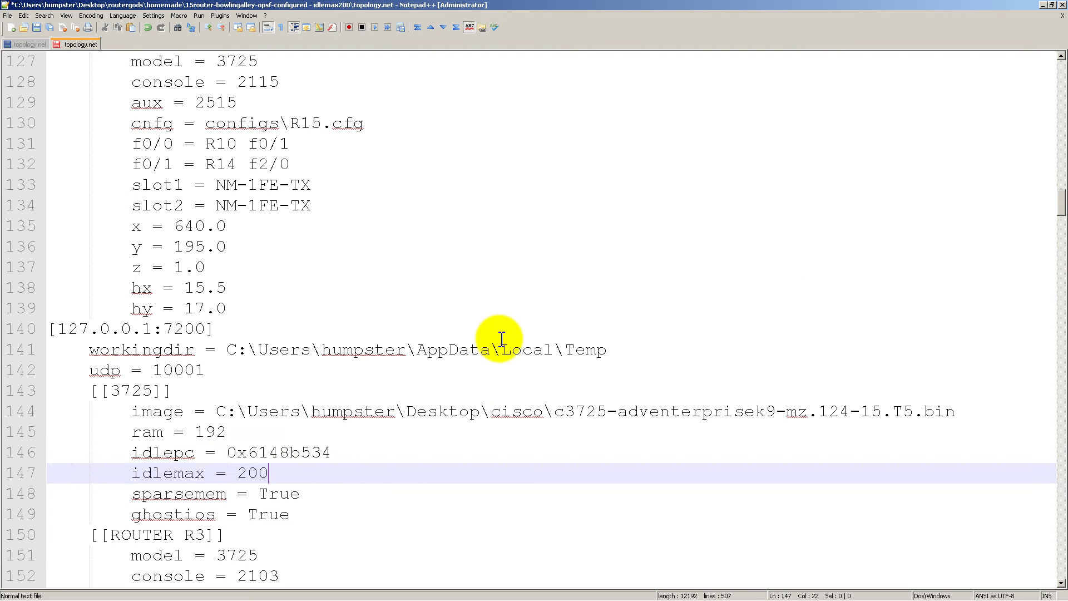
Paste idlemax = 200 below the 7201 idlepc line, then close Notepad++ saving topology.net.
{"action": "scroll", "coordinate": [501, 312], "scroll_direction": "down", "scroll_amount": 20}
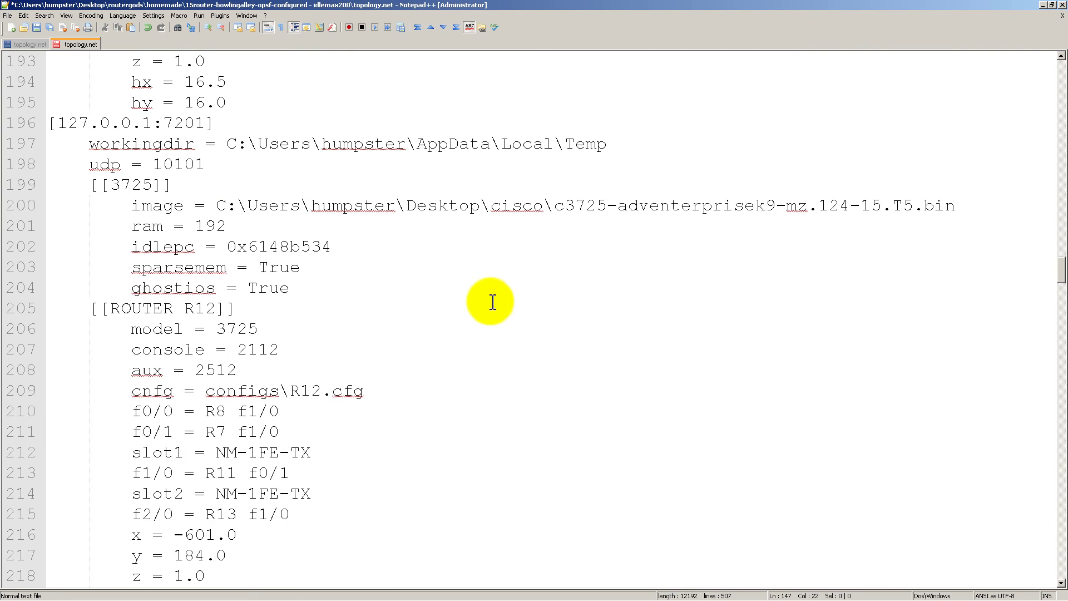
{"action": "left_click", "coordinate": [343, 251]}
{"action": "key", "text": "Return"}
{"action": "key", "text": "ctrl+v"}
{"action": "scroll", "coordinate": [386, 248], "scroll_direction": "down", "scroll_amount": 20}
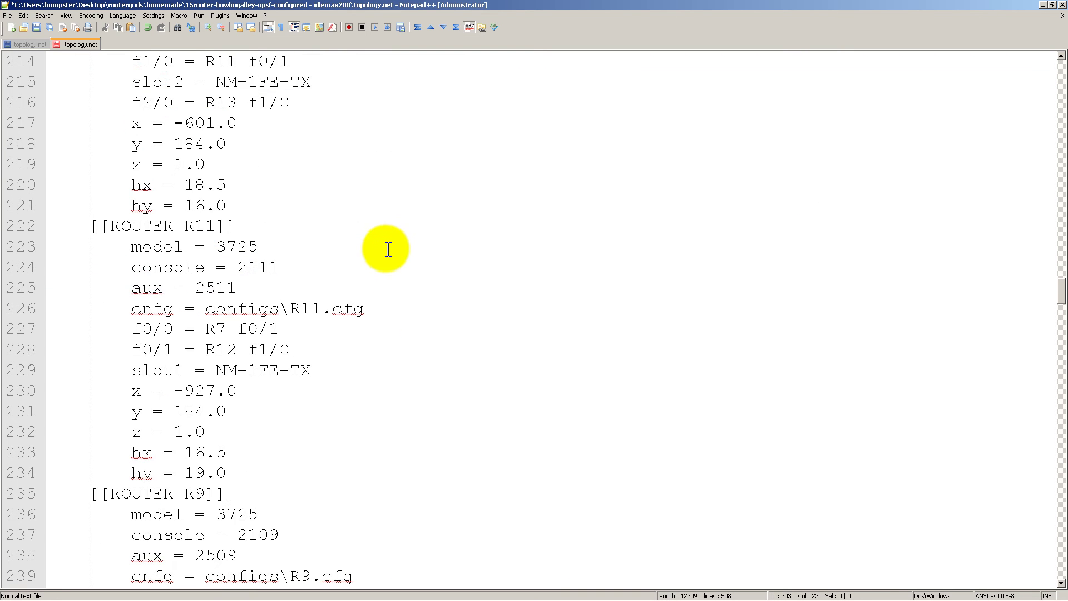
{"action": "scroll", "coordinate": [391, 248], "scroll_direction": "up", "scroll_amount": 6}
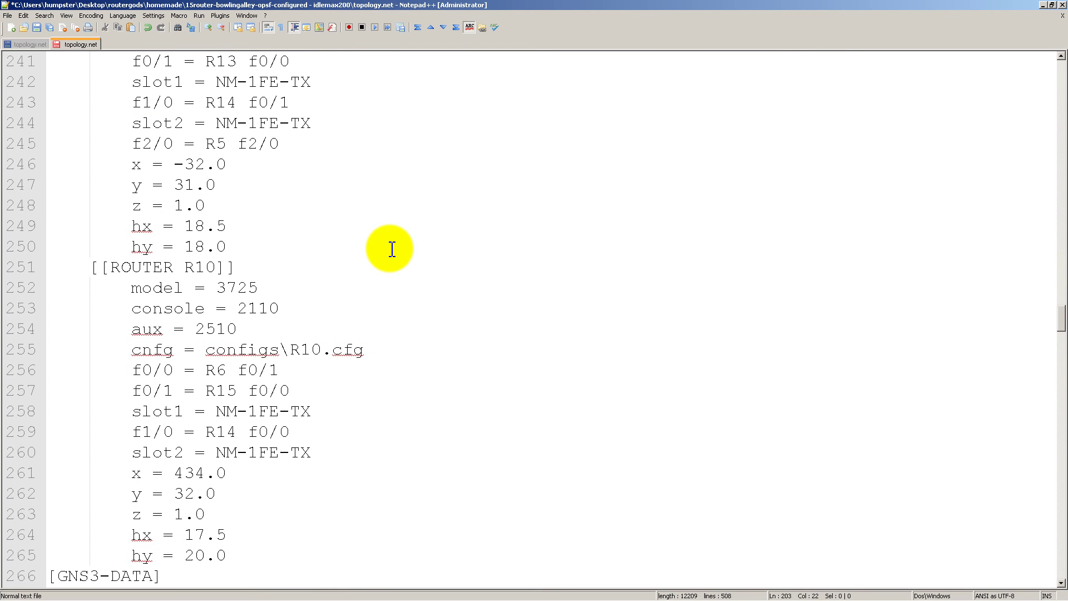
{"action": "left_click", "coordinate": [1061, 5]}
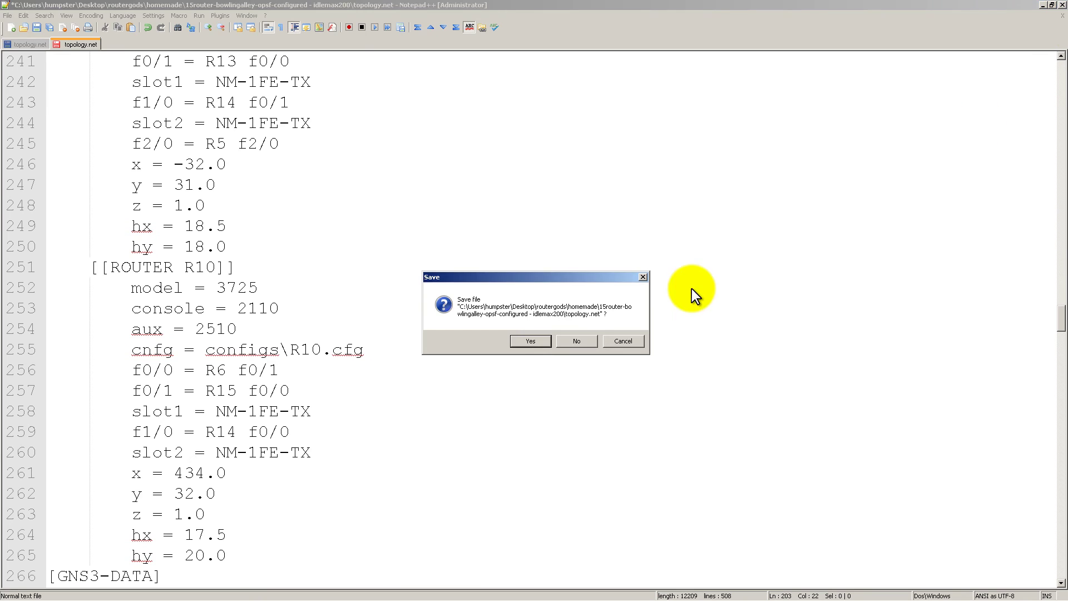
{"action": "left_click", "coordinate": [528, 342]}
{"action": "left_click", "coordinate": [83, 254]}
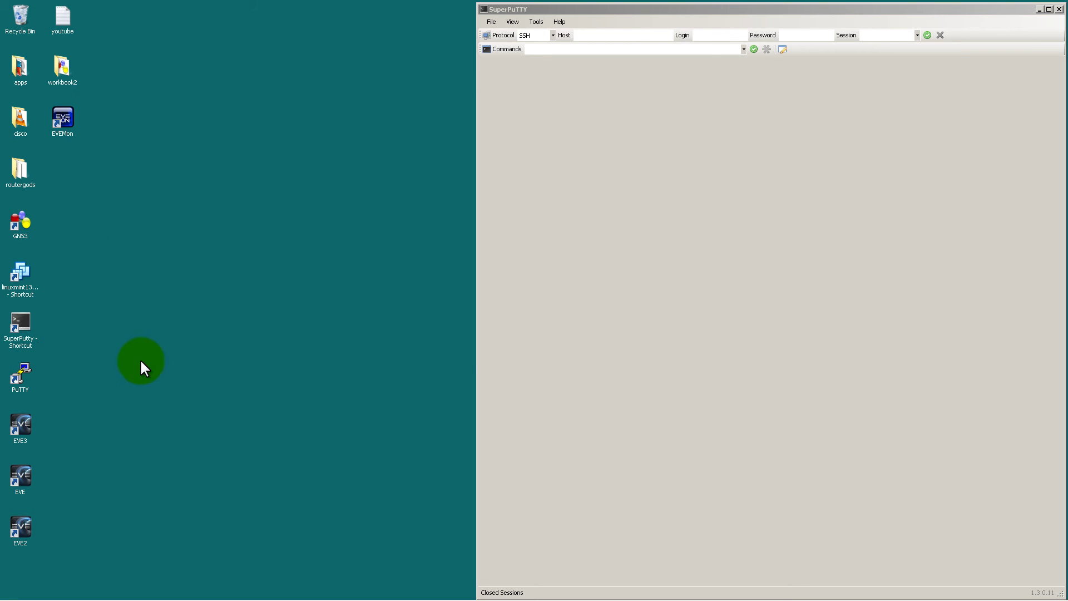
Open the idlemax200 folder's topology.net in GNS3.
{"action": "double_click", "coordinate": [201, 416]}
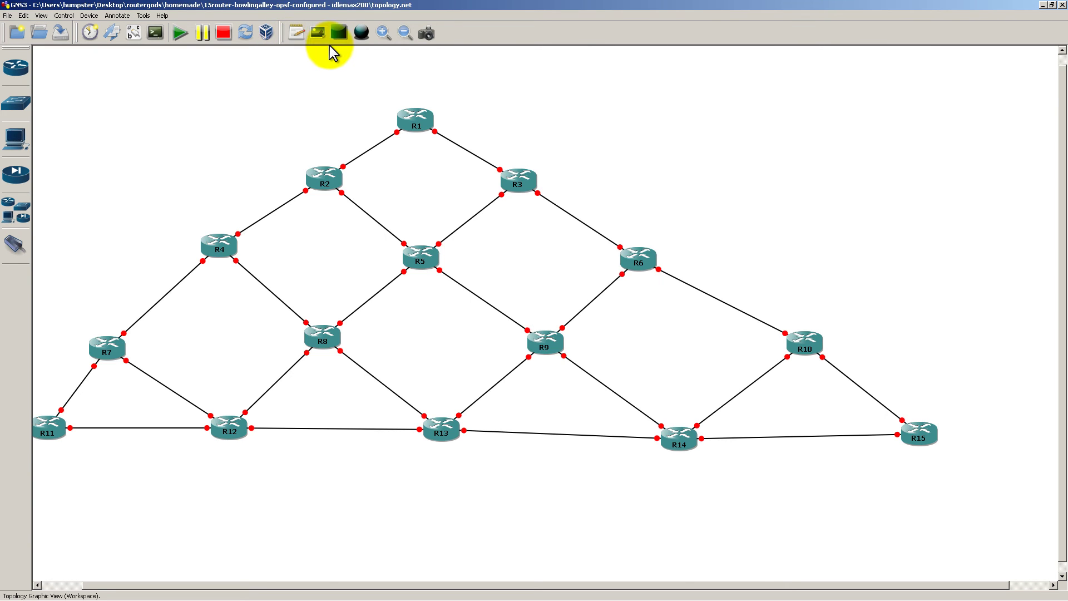
Start routers R1–R15 at once so every link turns green.
{"action": "left_click", "coordinate": [179, 34]}
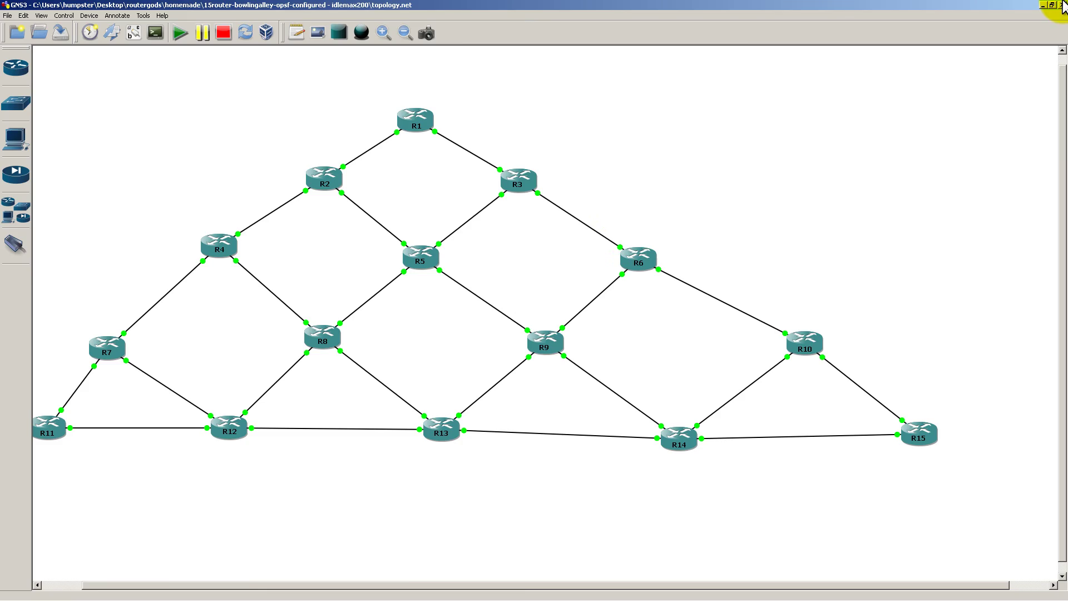
Maximize SuperPuTTY and connect all 15 sessions in the SpeedTest folder.
{"action": "left_click", "coordinate": [1042, 4]}
{"action": "double_click", "coordinate": [727, 11]}
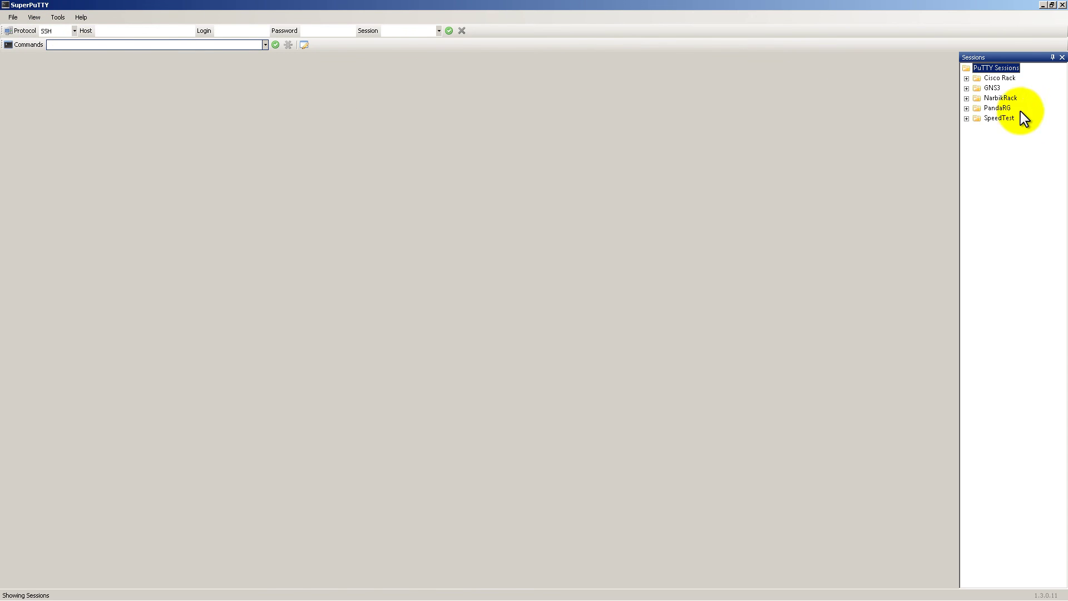
{"action": "double_click", "coordinate": [1001, 118]}
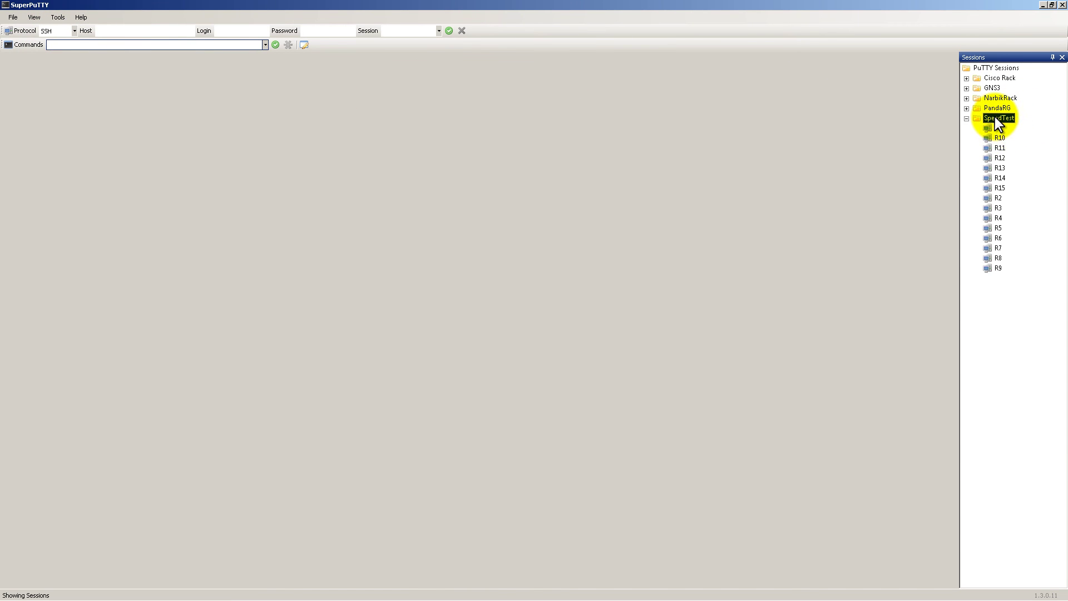
{"action": "right_click", "coordinate": [995, 116]}
{"action": "left_click", "coordinate": [1021, 183]}
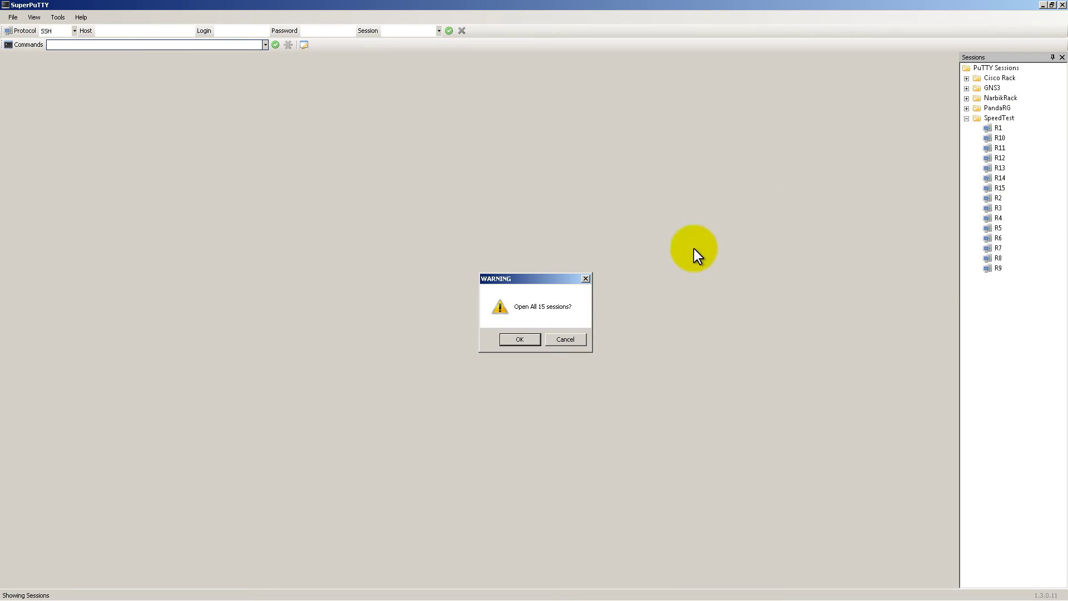
{"action": "left_click", "coordinate": [519, 338]}
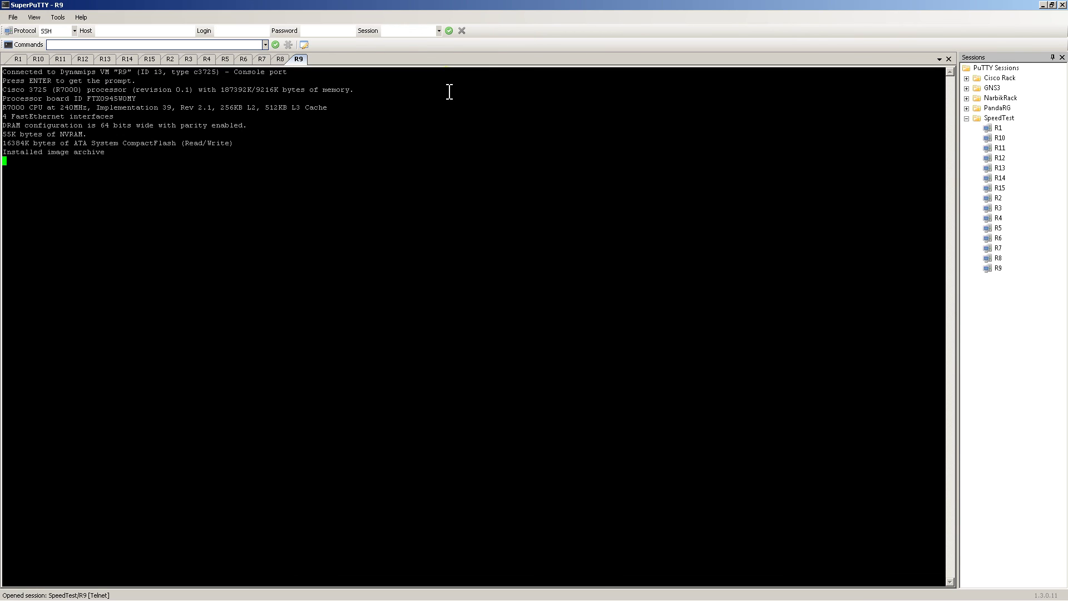
Check each router console tab in turn, from R10 through R8 to R9.
{"action": "left_click", "coordinate": [37, 60]}
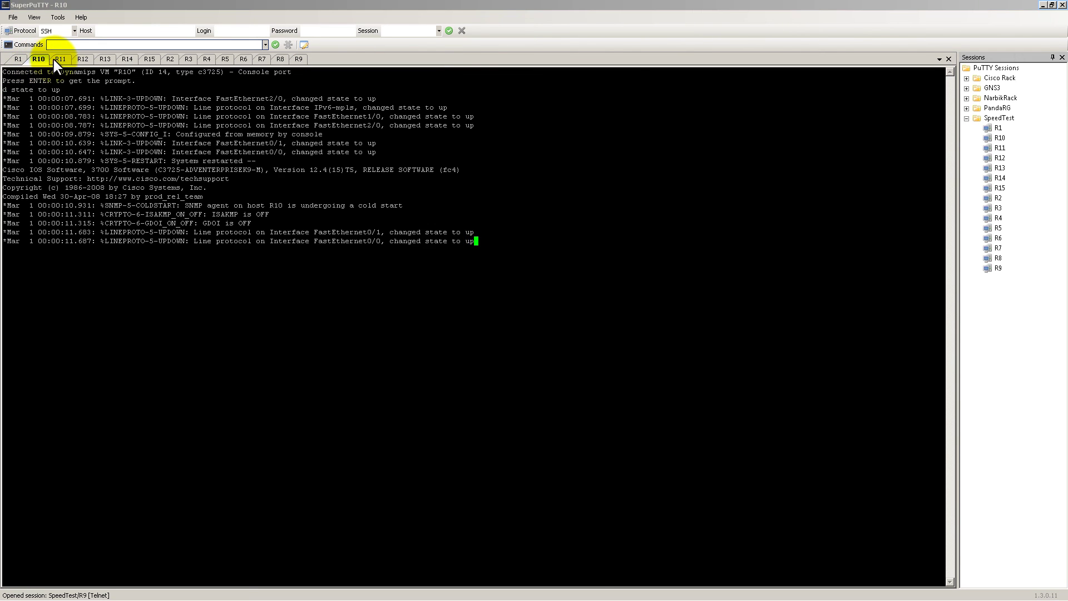
{"action": "left_click", "coordinate": [60, 59]}
{"action": "left_click", "coordinate": [107, 59]}
{"action": "left_click", "coordinate": [127, 59]}
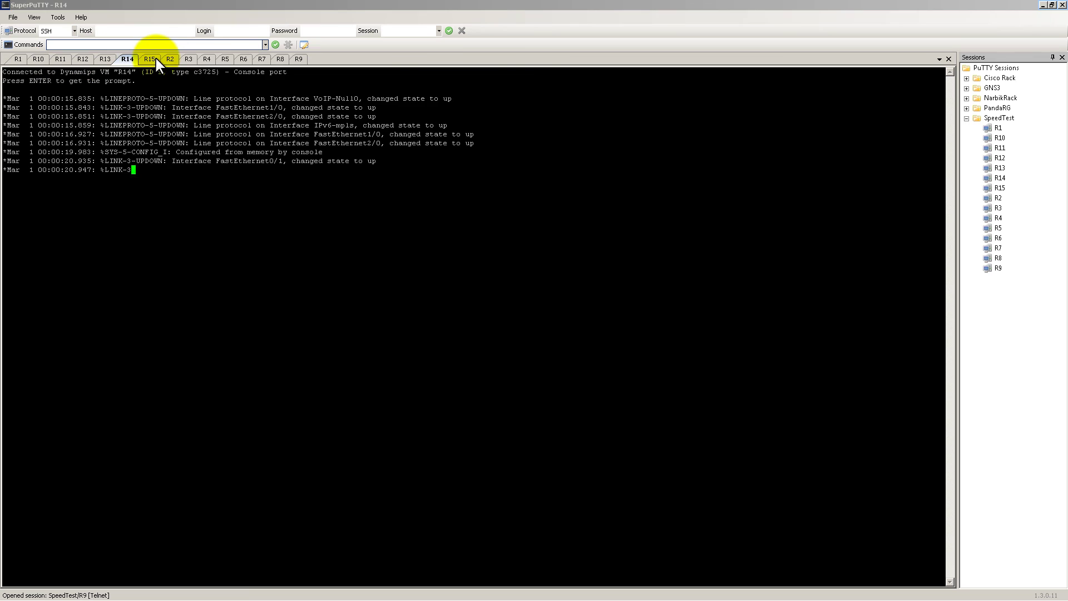
{"action": "left_click", "coordinate": [156, 59]}
{"action": "left_click", "coordinate": [175, 58]}
{"action": "left_click", "coordinate": [188, 59]}
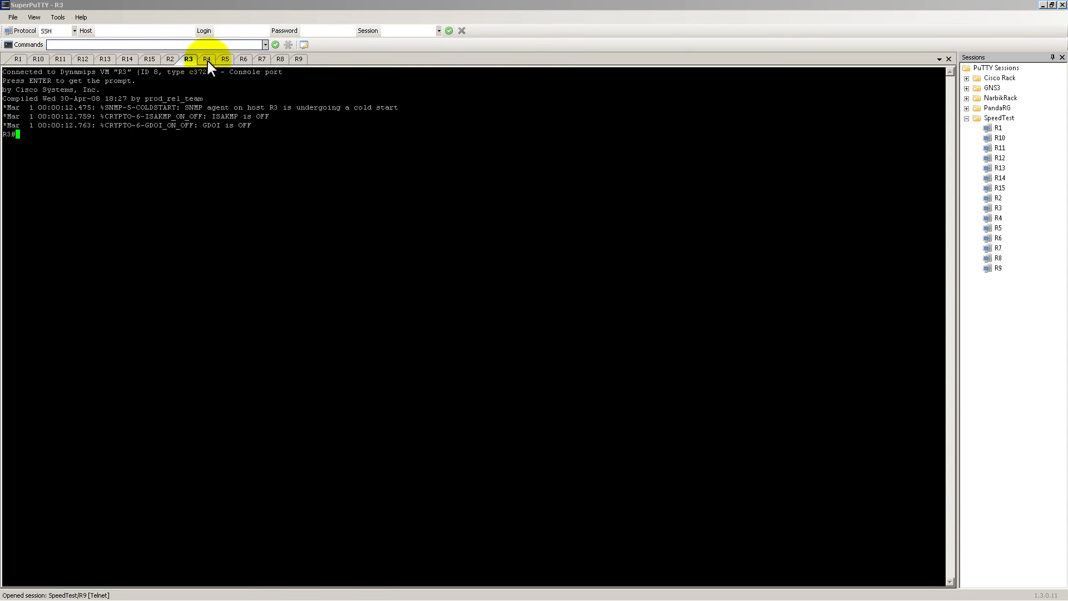
{"action": "left_click", "coordinate": [260, 59]}
{"action": "left_click", "coordinate": [280, 59]}
{"action": "left_click", "coordinate": [296, 59]}
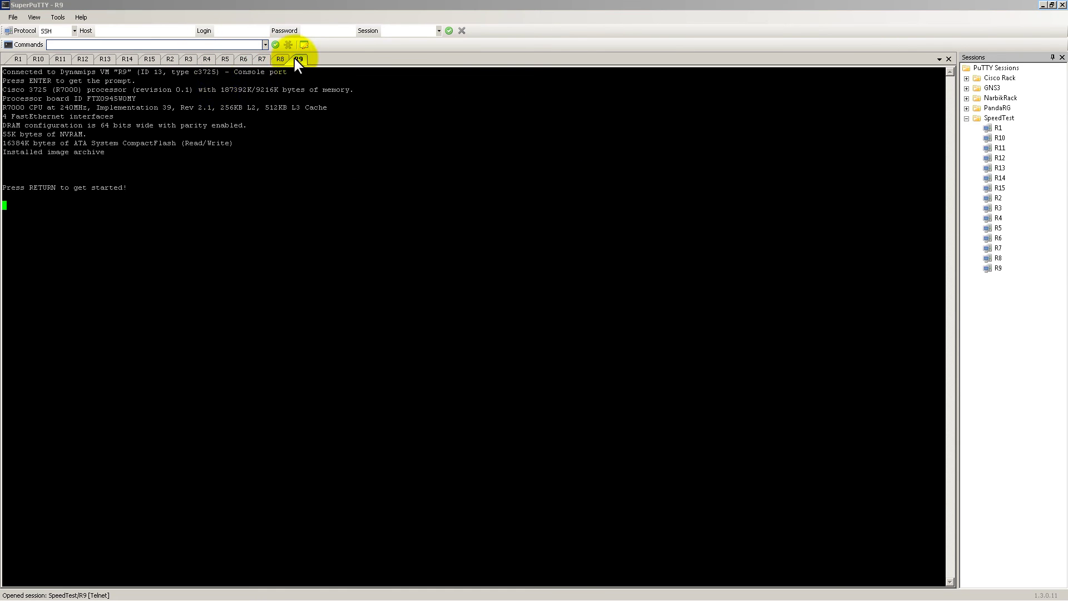
Recheck the consoles, including R14, R15, R2, R6 and R8, ending on R9.
{"action": "left_click", "coordinate": [22, 59]}
{"action": "left_click", "coordinate": [60, 59]}
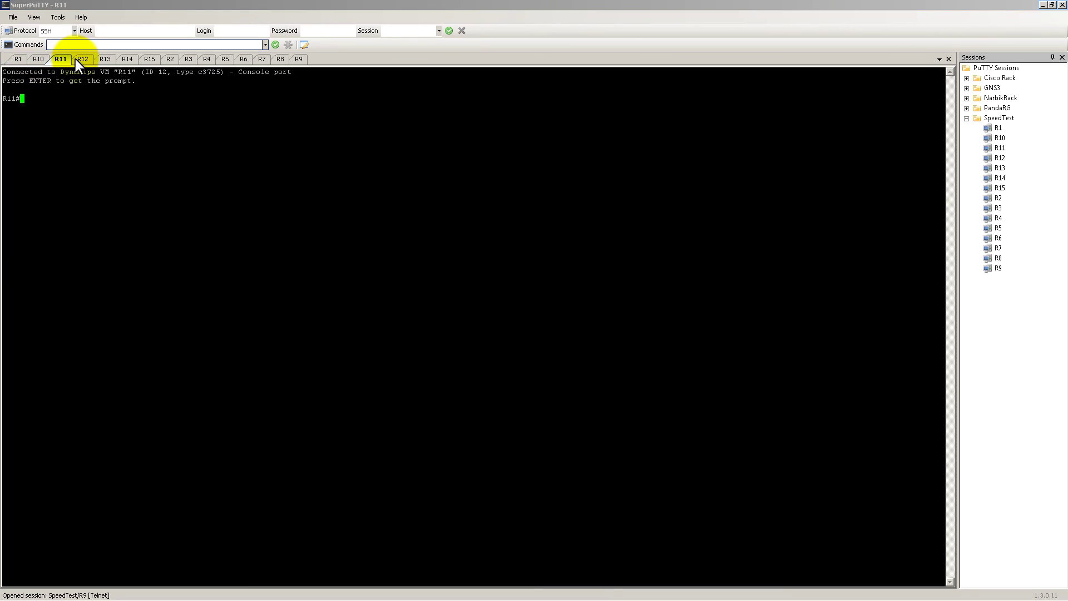
{"action": "left_click", "coordinate": [76, 59]}
{"action": "left_click", "coordinate": [119, 59]}
{"action": "left_click", "coordinate": [149, 59]}
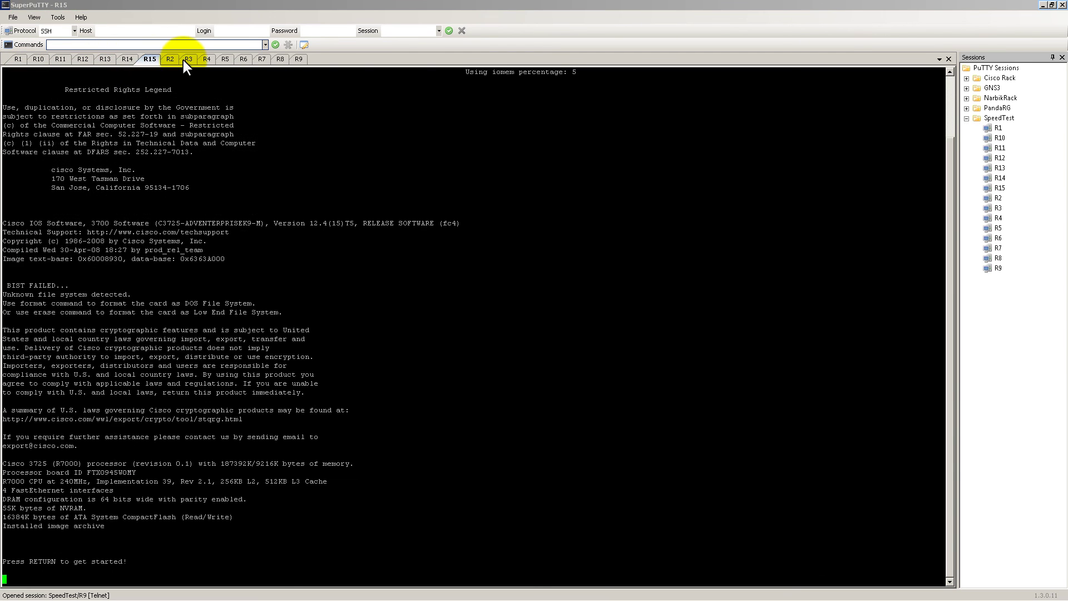
{"action": "left_click", "coordinate": [170, 59]}
{"action": "left_click", "coordinate": [218, 61]}
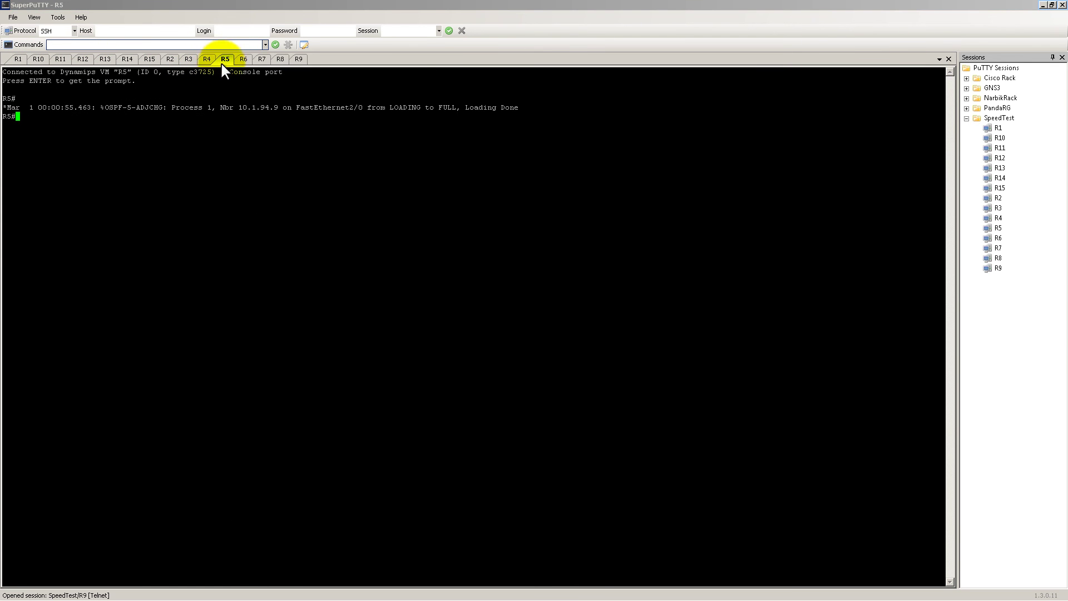
{"action": "left_click", "coordinate": [245, 58]}
{"action": "left_click", "coordinate": [280, 59]}
{"action": "left_click", "coordinate": [300, 58]}
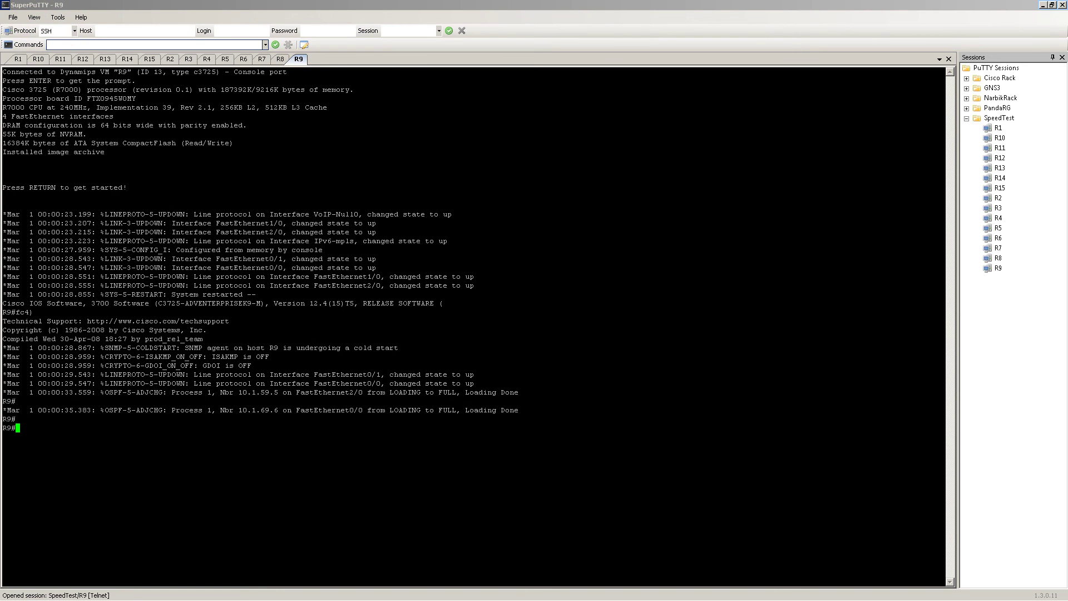
Bring up Task Manager's Performance view and position it further right.
{"action": "key", "text": "ctrl+shift+Escape"}
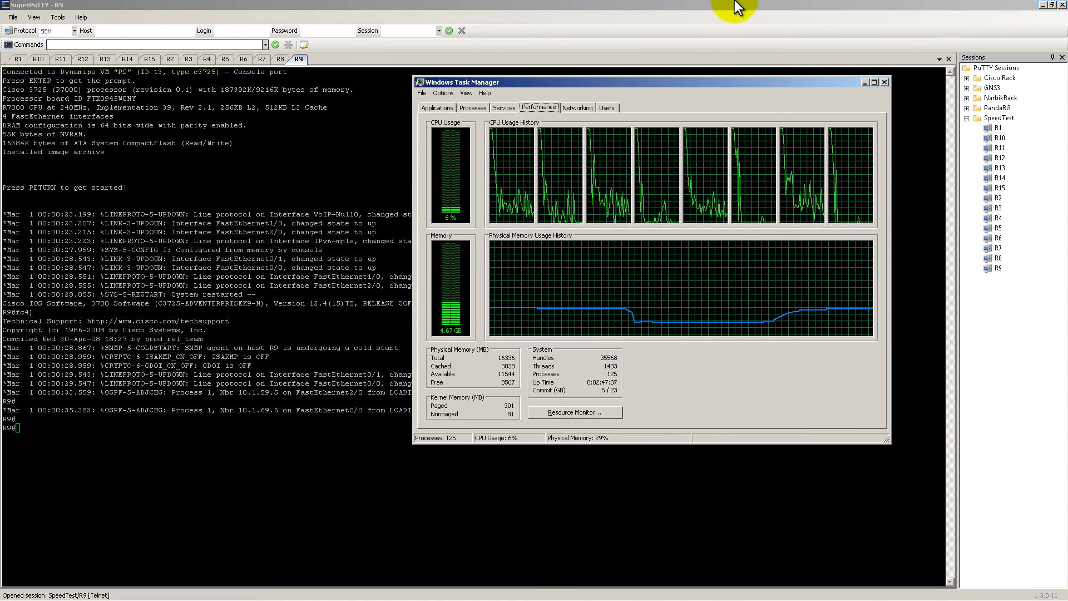
{"action": "left_click_drag", "start_coordinate": [753, 82], "coordinate": [925, 96]}
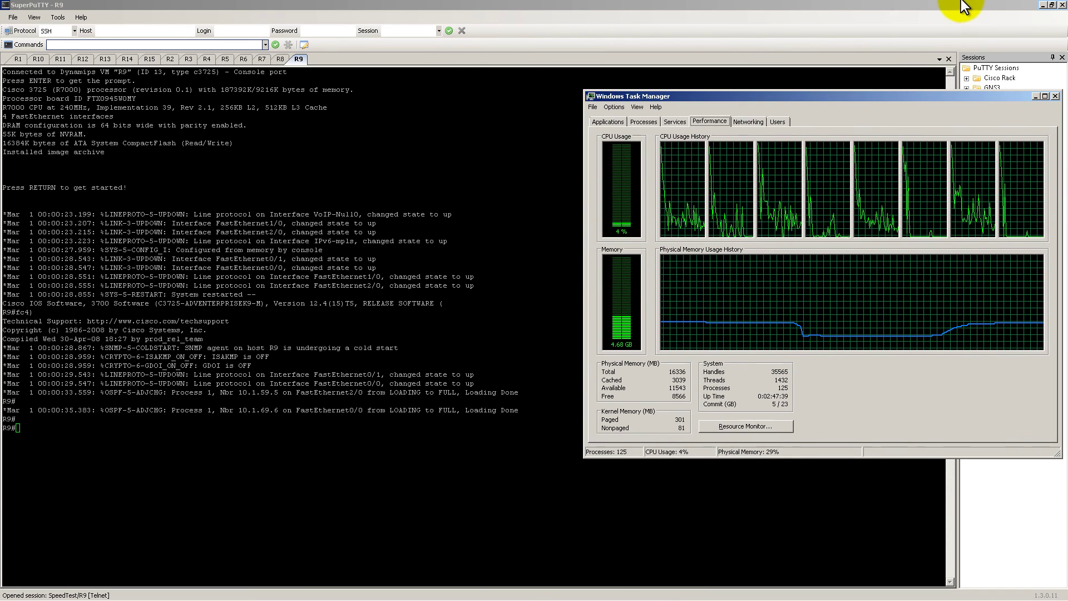
Place SuperPuTTY left without the sessions list and ping 255.255.255.255 from R9.
{"action": "left_click", "coordinate": [1051, 5]}
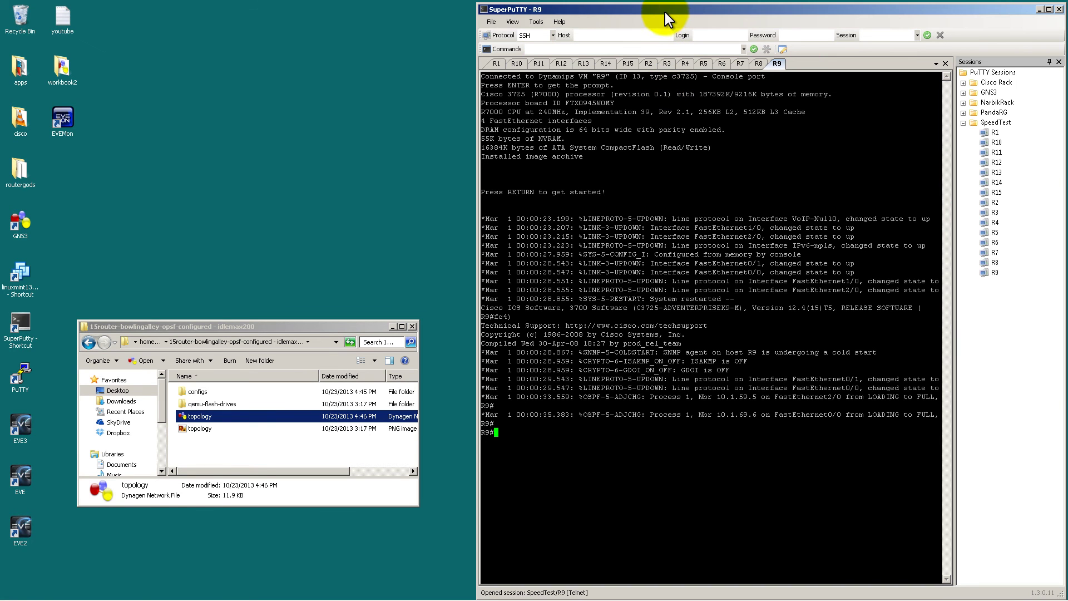
{"action": "left_click_drag", "start_coordinate": [679, 9], "coordinate": [206, 4]}
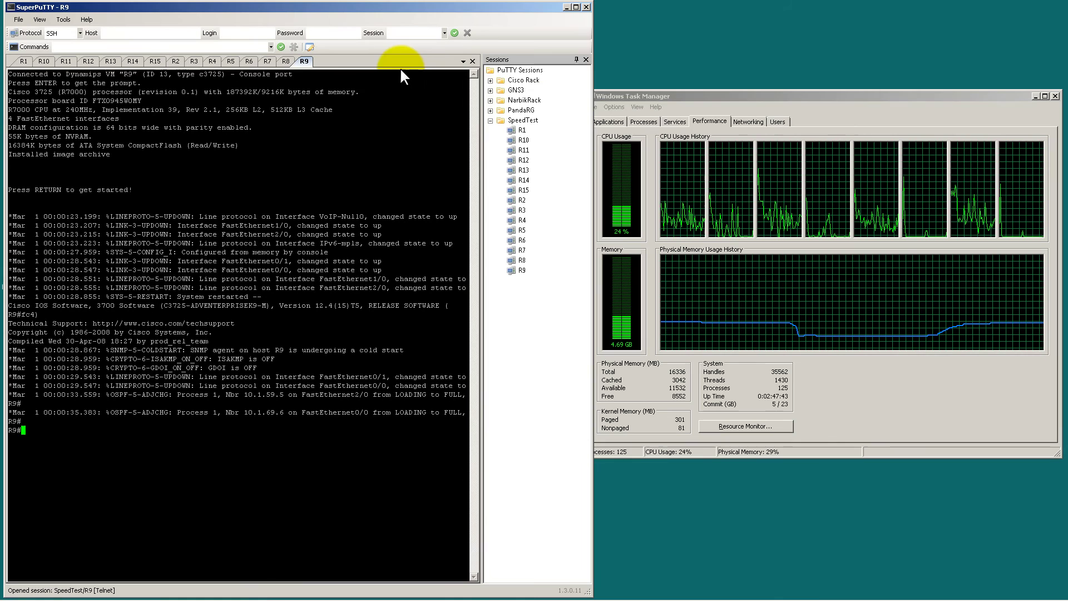
{"action": "left_click", "coordinate": [586, 59]}
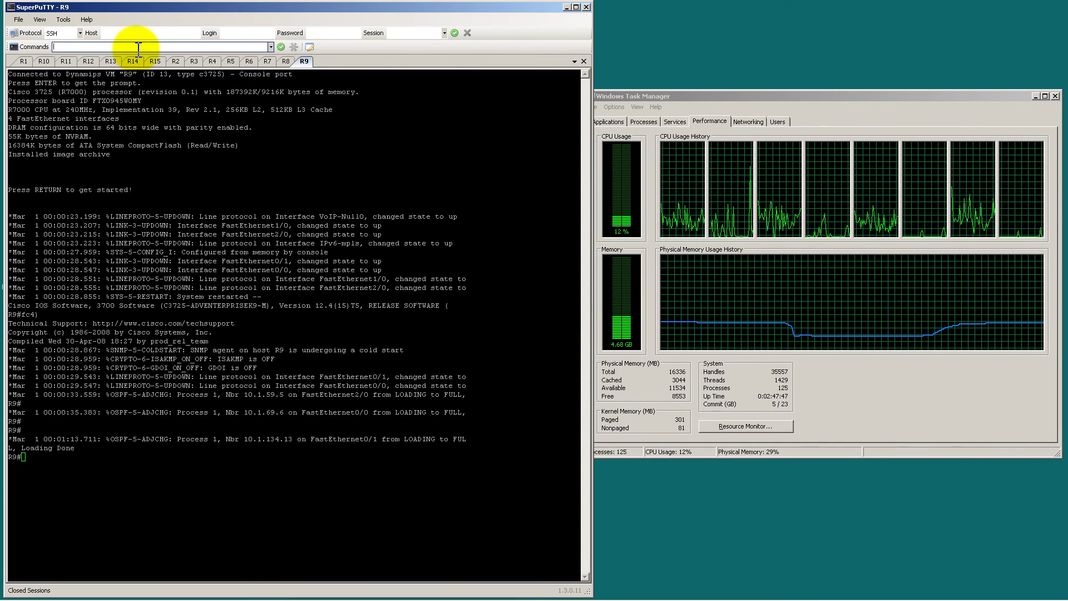
{"action": "type", "text": "ping 2"}
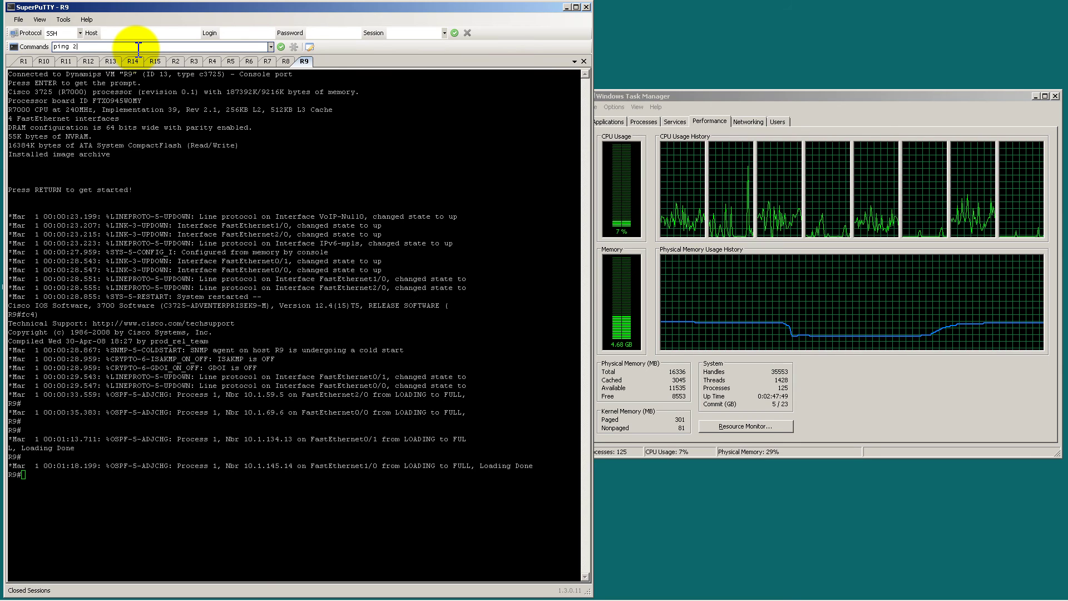
{"action": "type", "text": "55.255.255.25"}
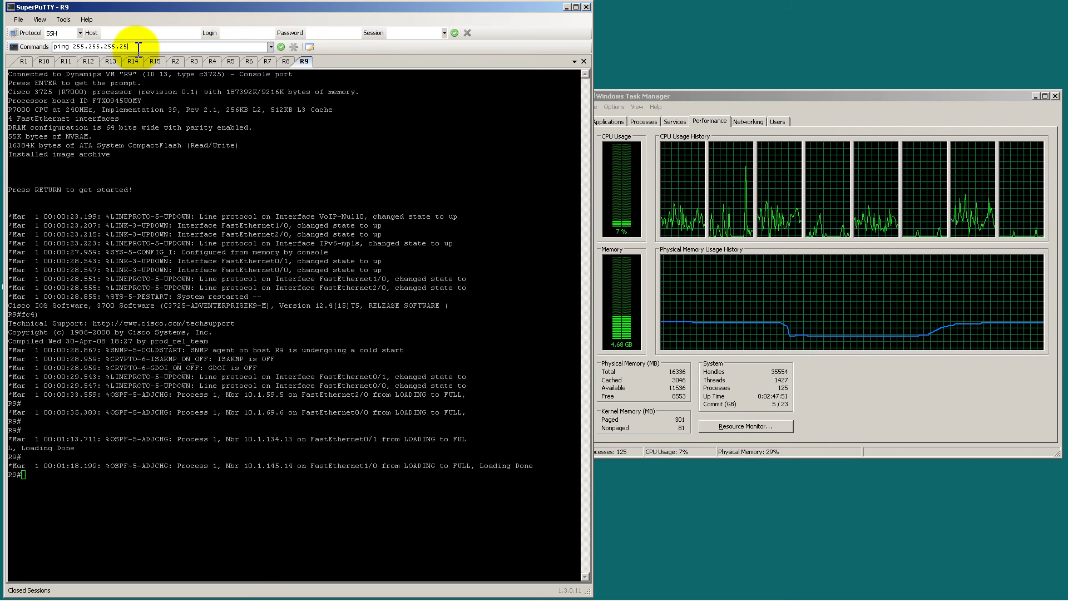
{"action": "type", "text": "5"}
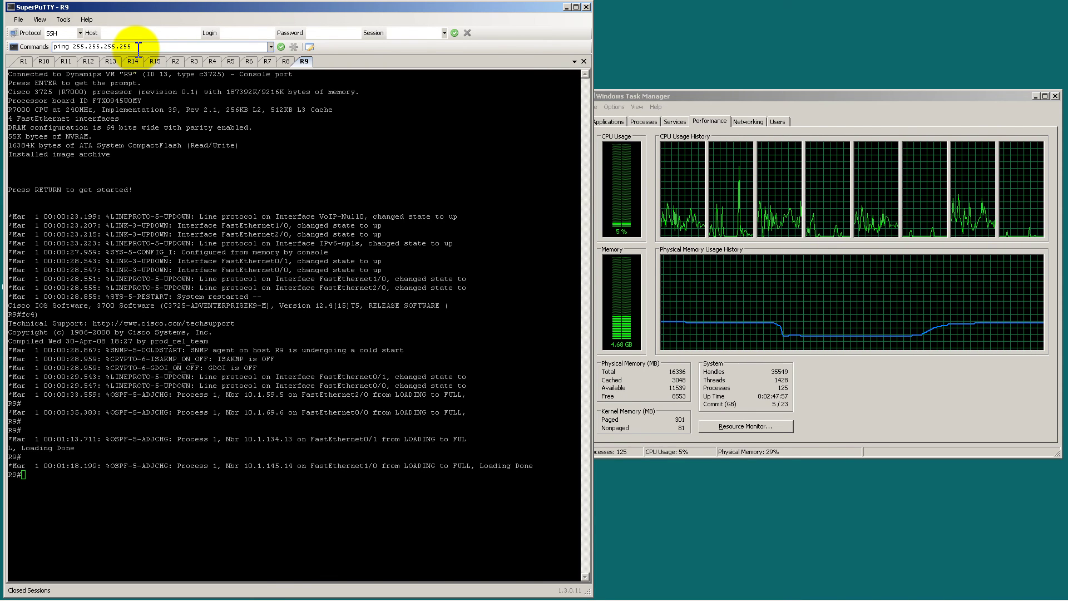
{"action": "key", "text": "Return"}
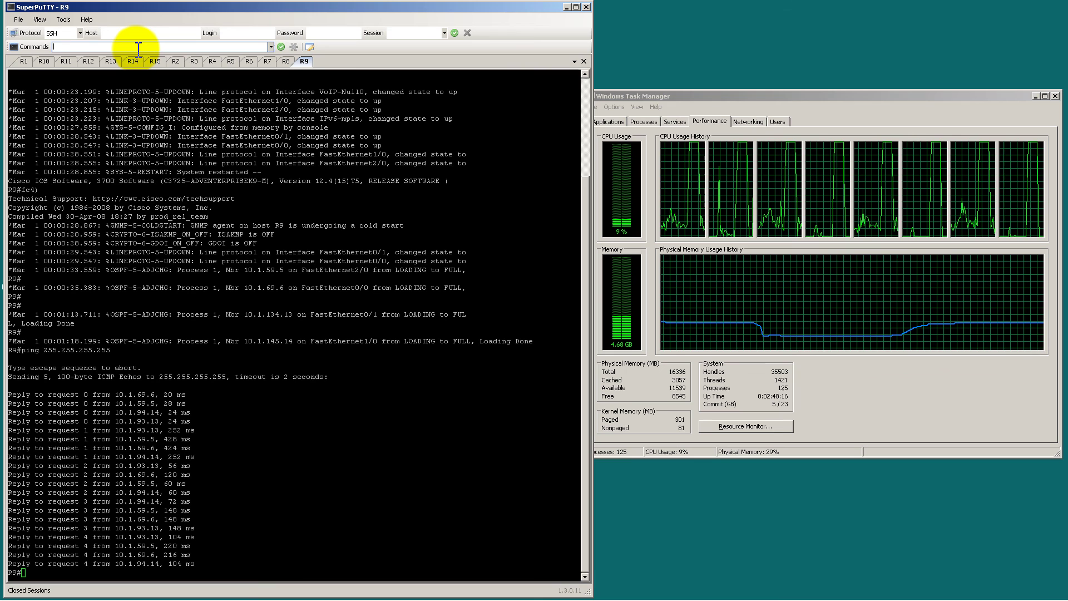
Run show ip route ospf on R9, then move Task Manager aside.
{"action": "type", "text": "show "}
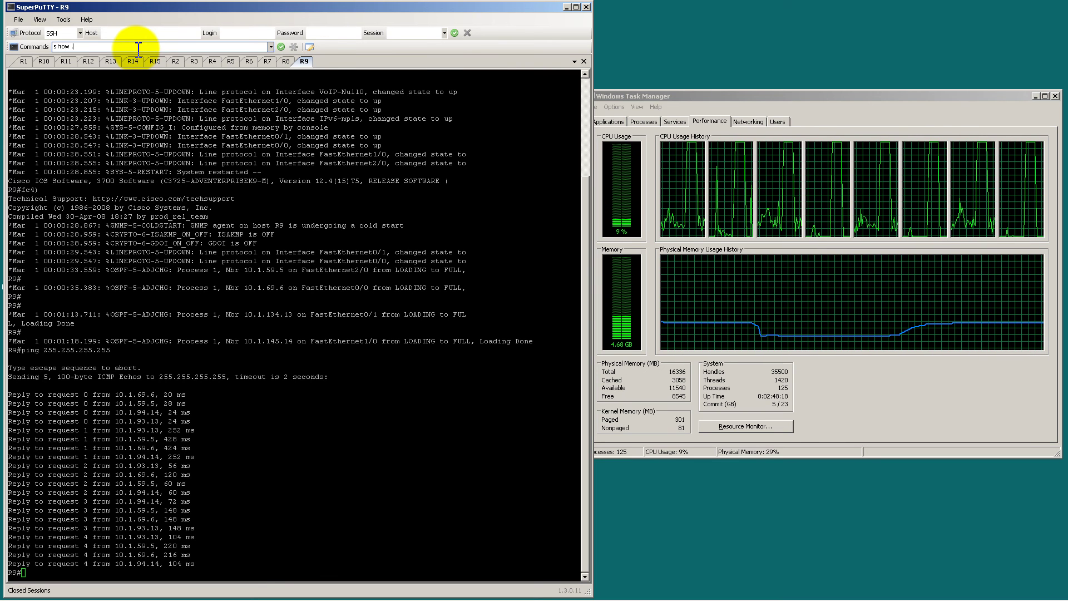
{"action": "type", "text": "ip route ospf"}
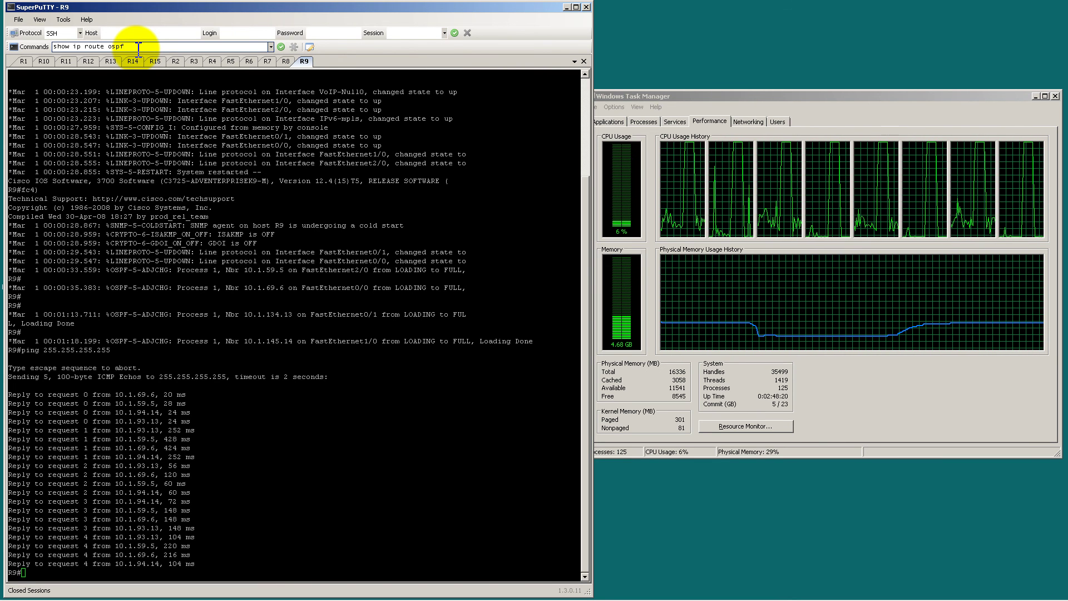
{"action": "key", "text": "Return"}
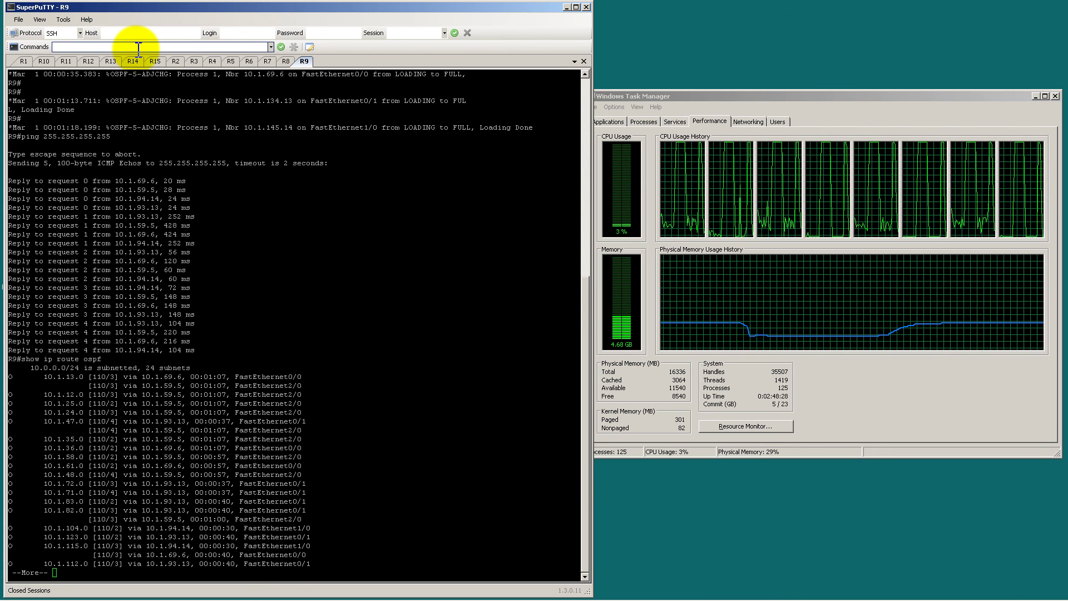
{"action": "left_click", "coordinate": [233, 156]}
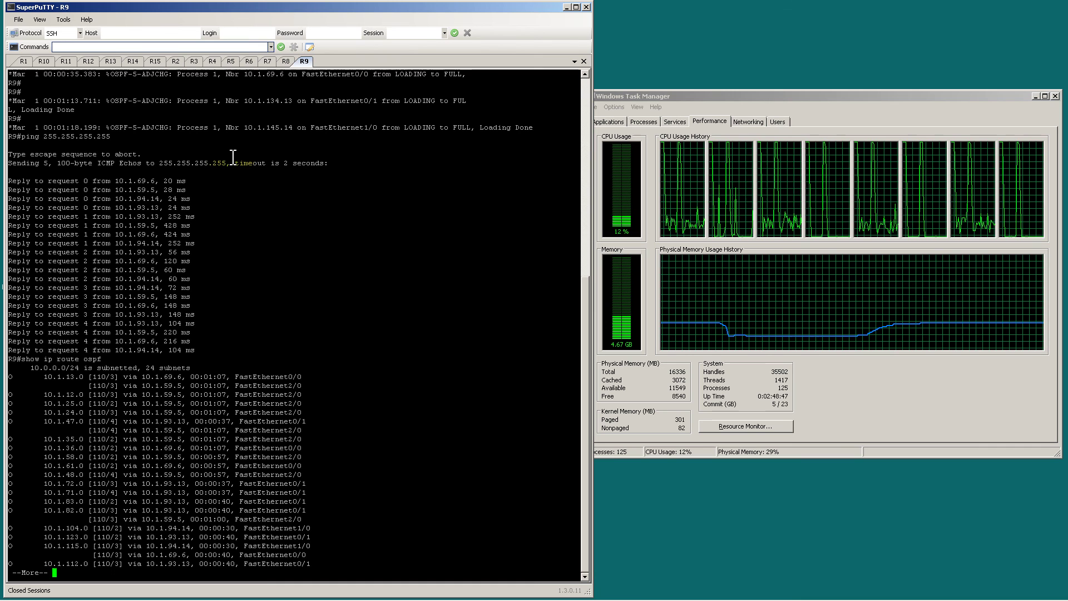
{"action": "left_click_drag", "start_coordinate": [645, 96], "coordinate": [310, 103]}
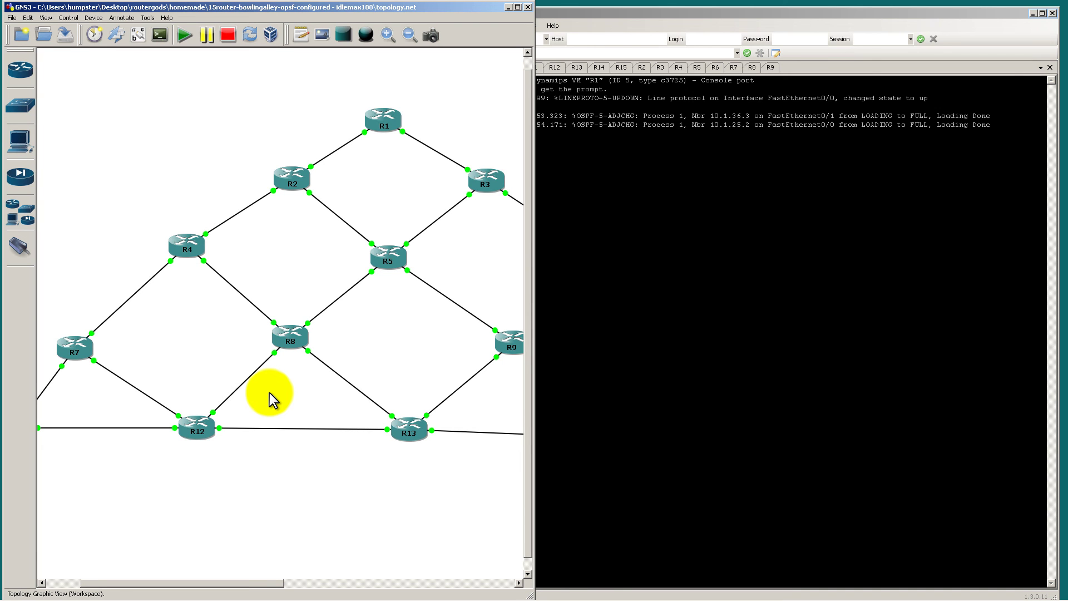
Bring the R1 console forward and open Task Manager's Performance view.
{"action": "left_click", "coordinate": [710, 220]}
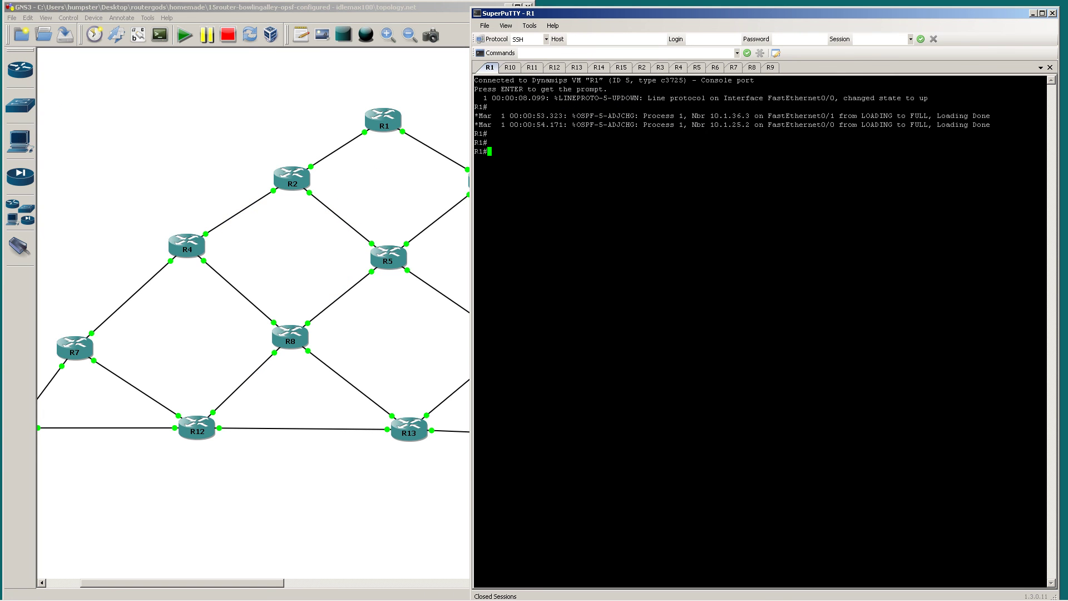
{"action": "key", "text": "ctrl+shift+Escape"}
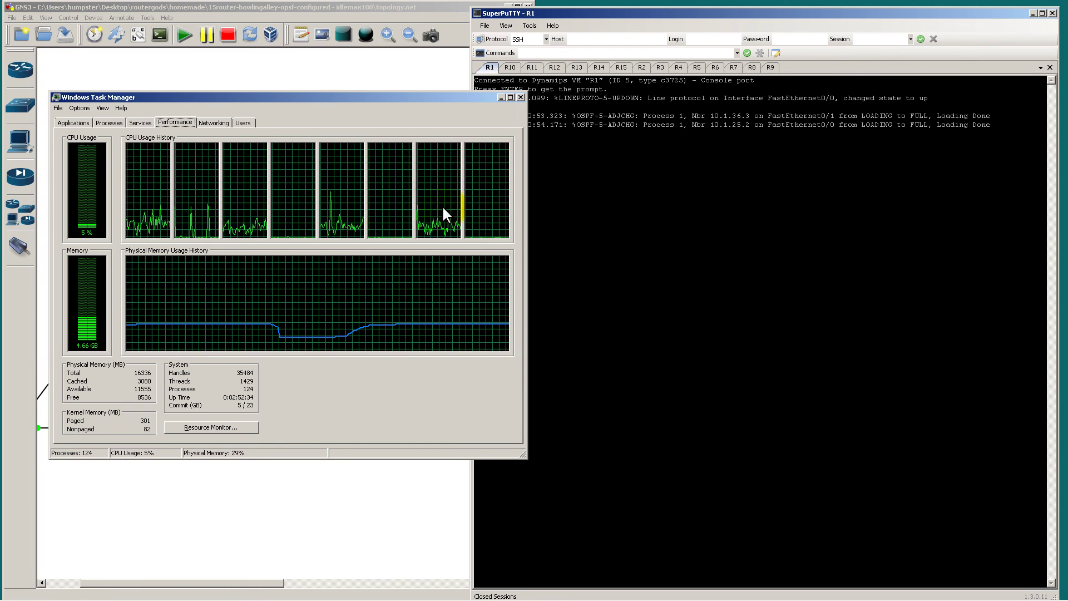
Configure router bgp 65001 with no auto-summary on R1, returning to the privileged prompt.
{"action": "left_click", "coordinate": [684, 165]}
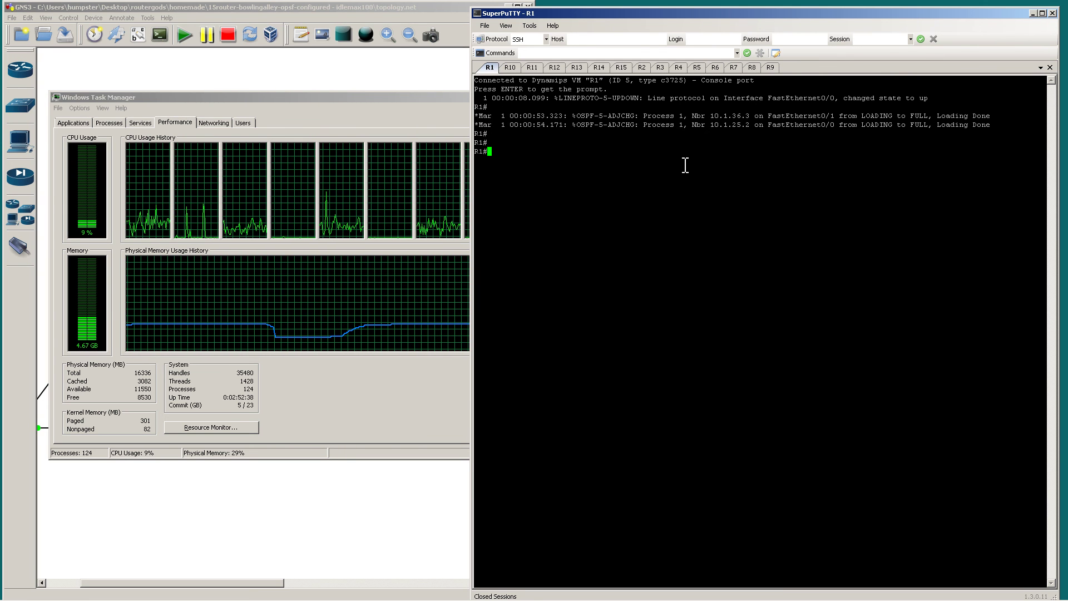
{"action": "type", "text": "conf t"}
{"action": "key", "text": "Return"}
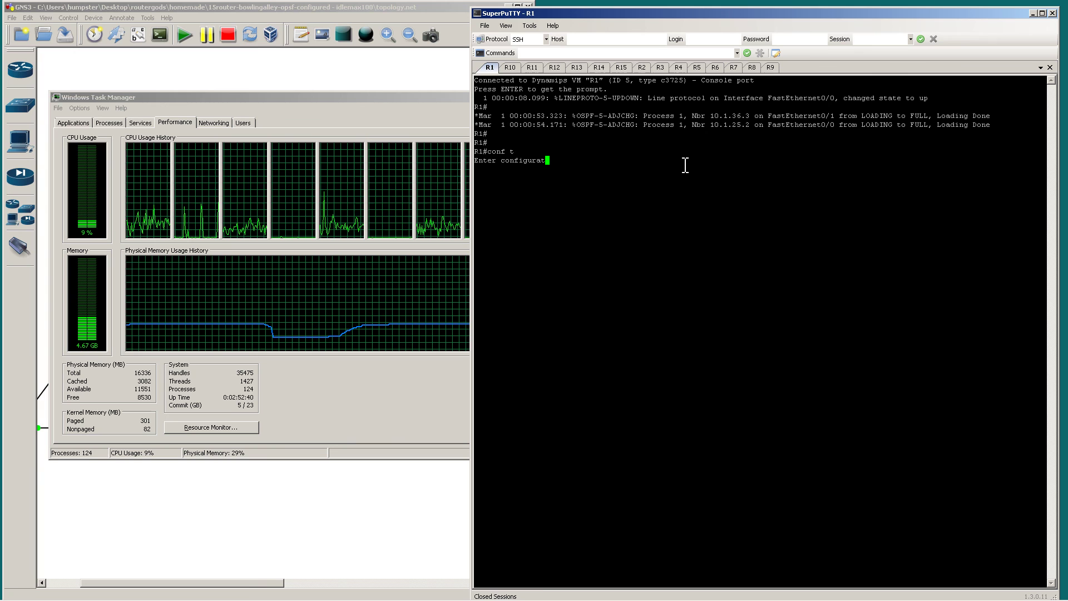
{"action": "type", "text": "router bgp 65001"}
{"action": "key", "text": "Return"}
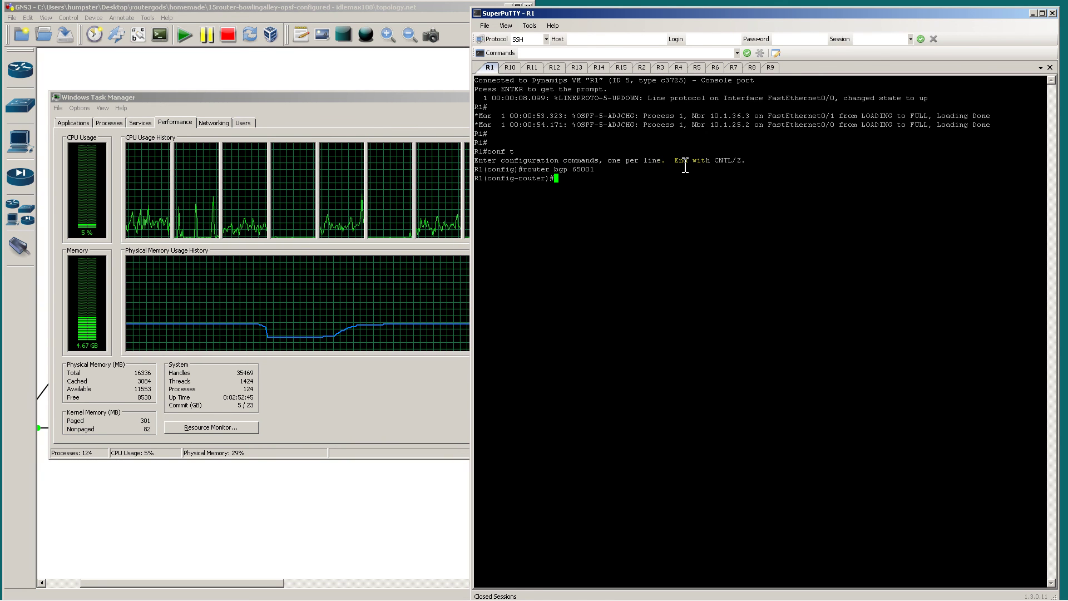
{"action": "type", "text": "no auto"}
{"action": "key", "text": "Return"}
{"action": "type", "text": "exit"}
{"action": "key", "text": "Return"}
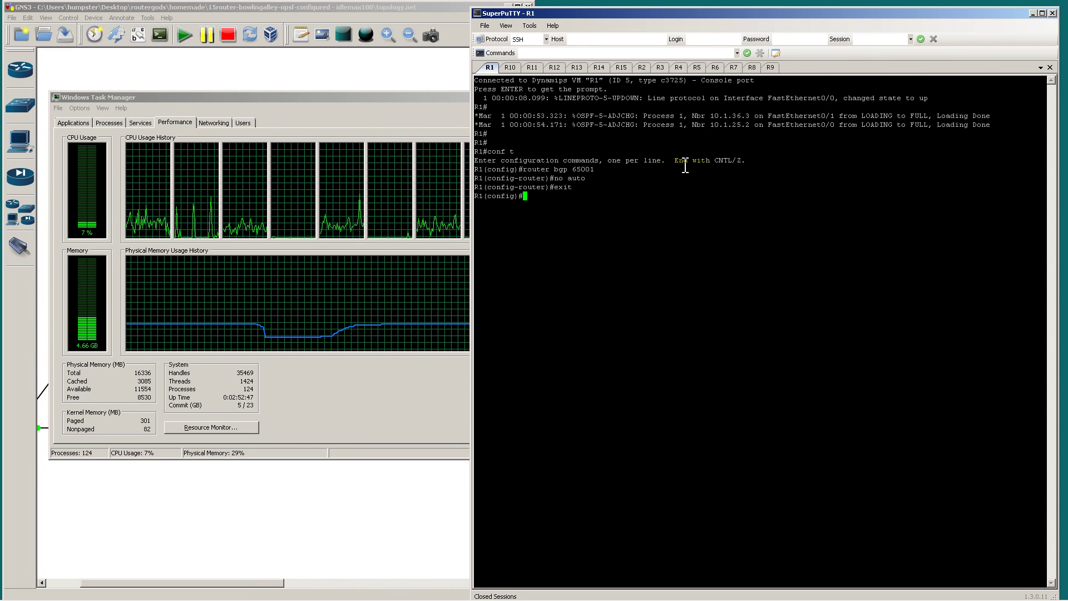
{"action": "type", "text": "end"}
{"action": "key", "text": "Return"}
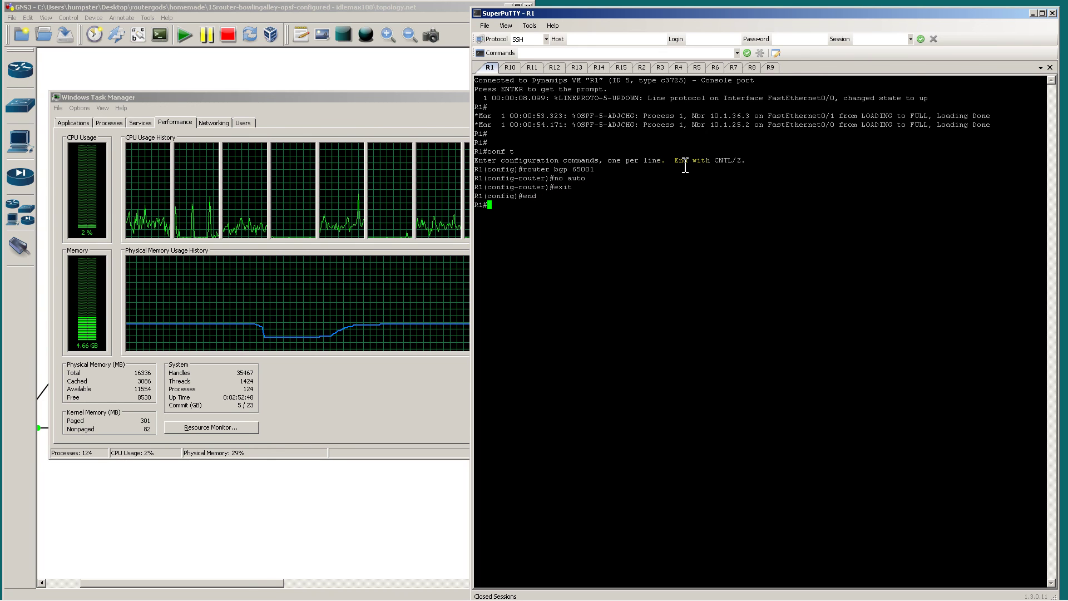
Send a broadcast ping to 255.255.255.255 from R1.
{"action": "left_click", "coordinate": [606, 53]}
{"action": "type", "text": "ping 255."}
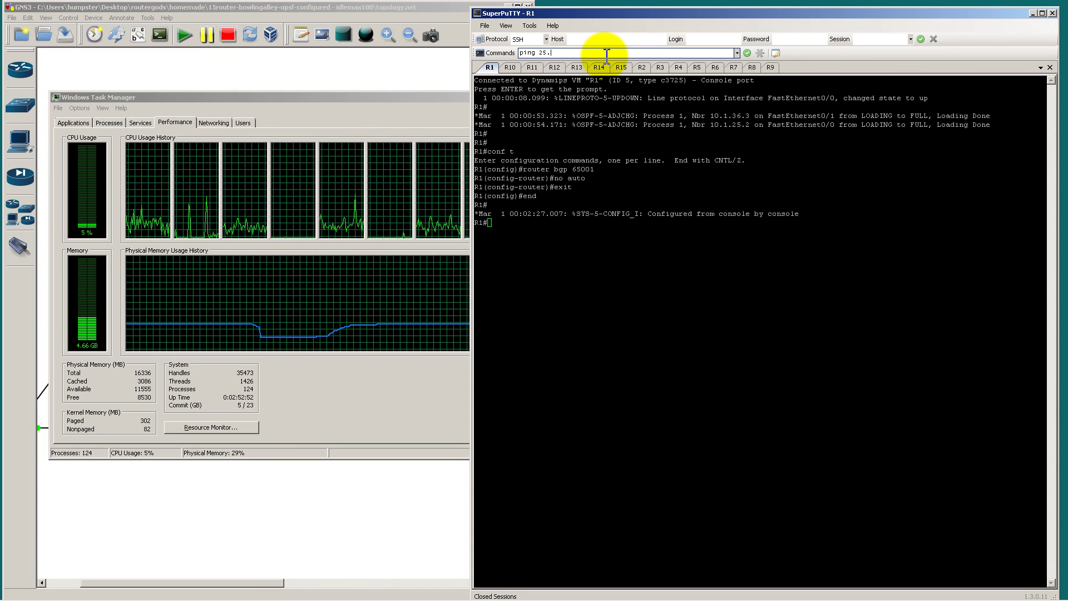
{"action": "key", "text": "BackSpace"}
{"action": "type", "text": "5.255.255.2"}
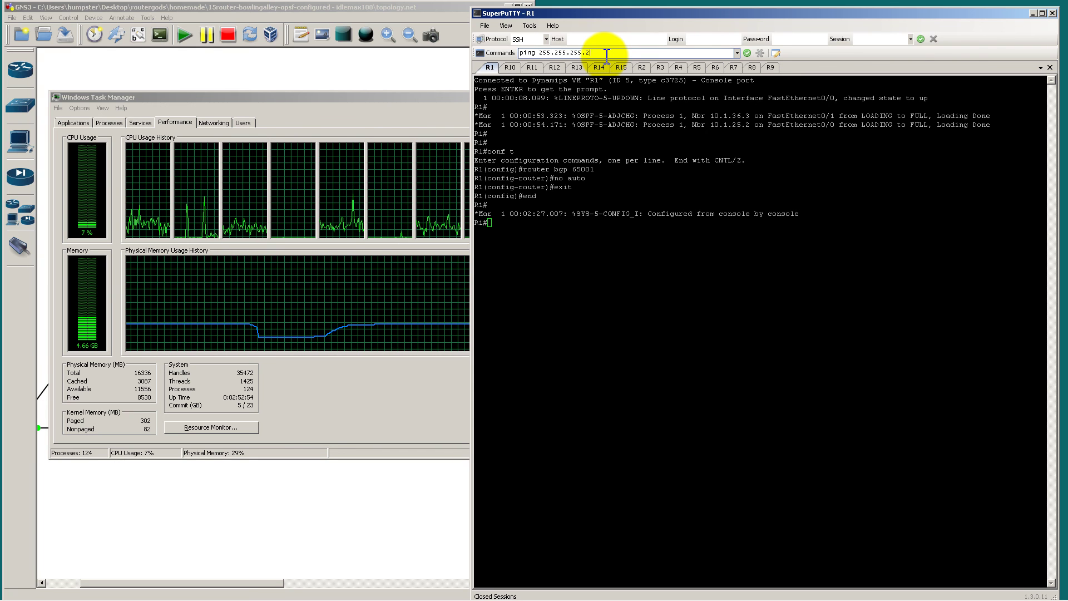
{"action": "type", "text": "55"}
{"action": "key", "text": "Return"}
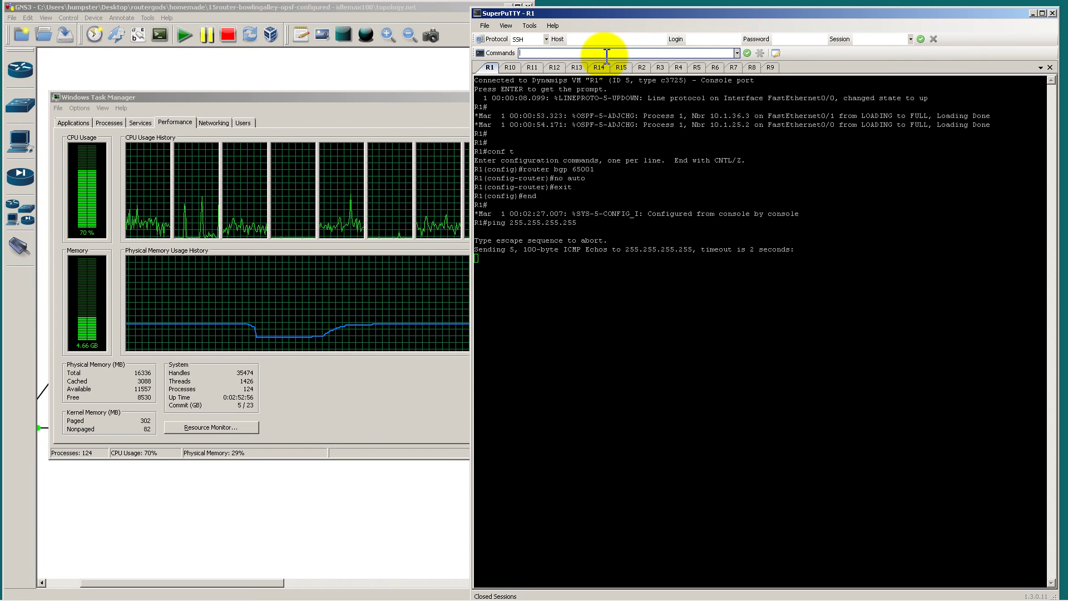